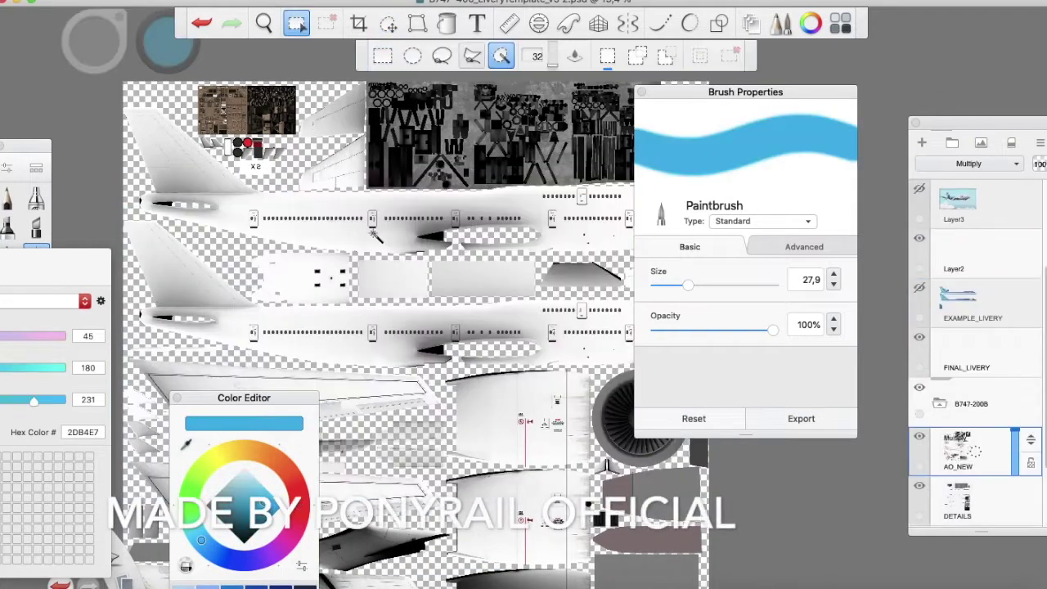
# Step: Paint a diagonal blue stripe across the selected upper fuselage on Layer2 with the Paintbrush
pyautogui.hscroll(1, 291, 219)
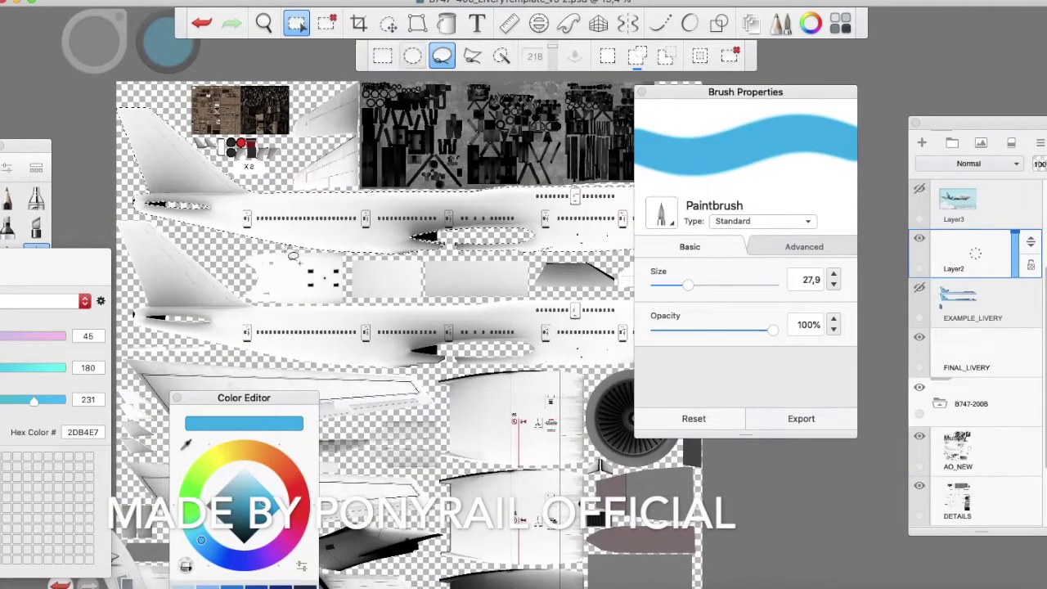
pyautogui.press('b')
pyautogui.moveTo(392, 194); pyautogui.dragTo(326, 251)
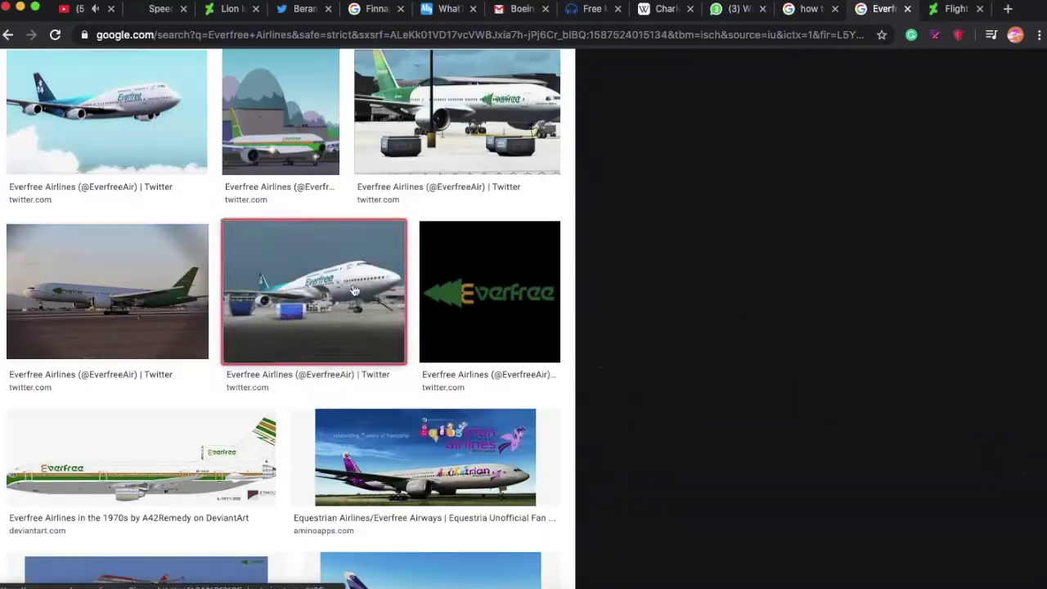
# Step: Find the 747 tail view photo on the Everfree Airlines Twitter profile and grab it as a livery reference
pyautogui.scroll(-5, 479, 436)
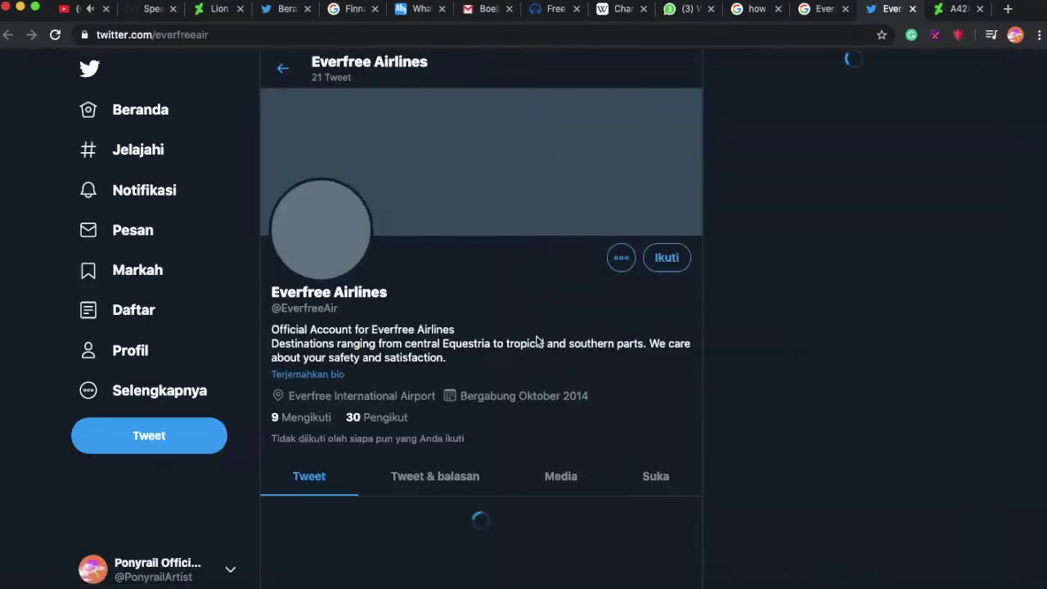
pyautogui.scroll(-15, 535, 342)
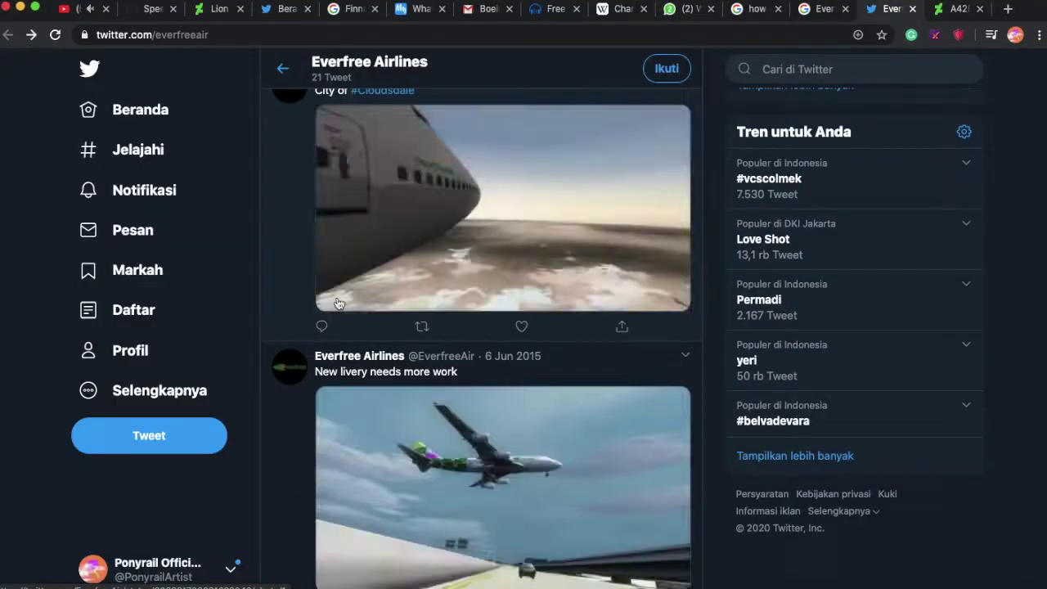
pyautogui.scroll(-5, 483, 245)
pyautogui.click(562, 306)
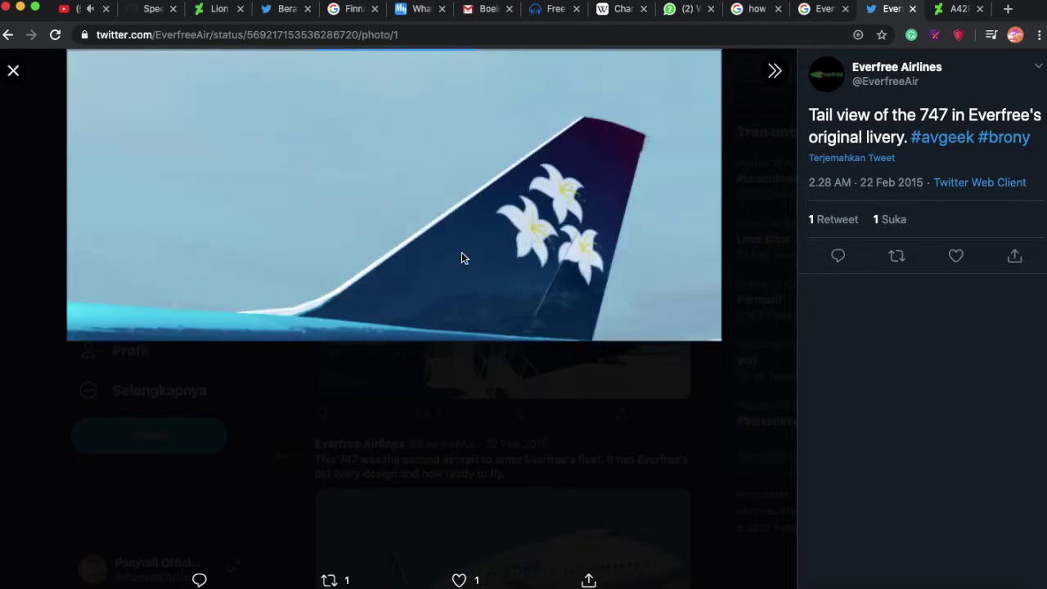
pyautogui.rightClick(461, 257)
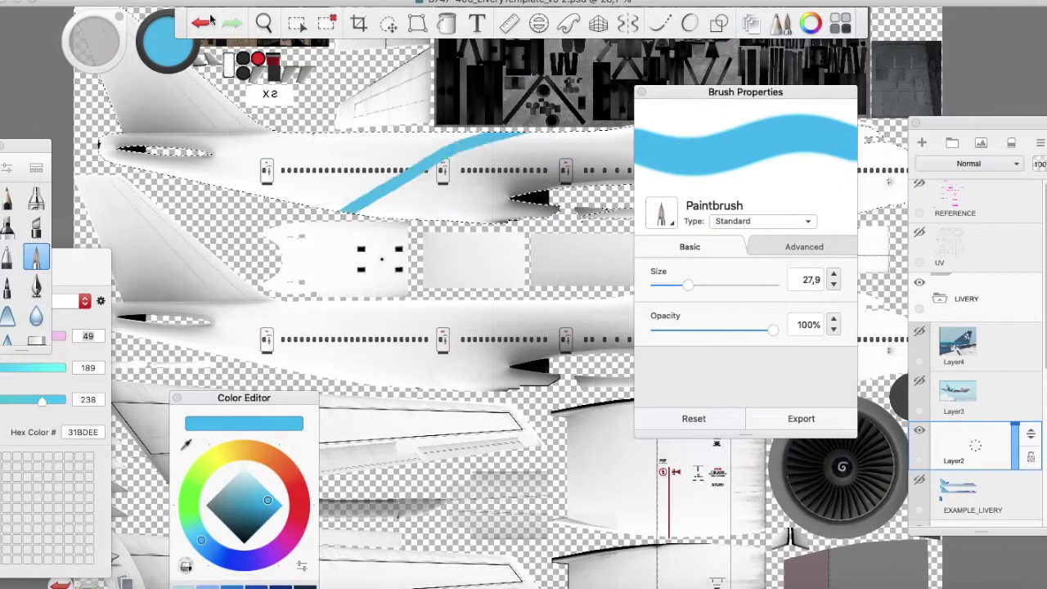
# Step: Show the Layer4 tail photo as a colour reference, hide it again and paint the darker blue stripes on the rear fuselage
pyautogui.click(920, 382)
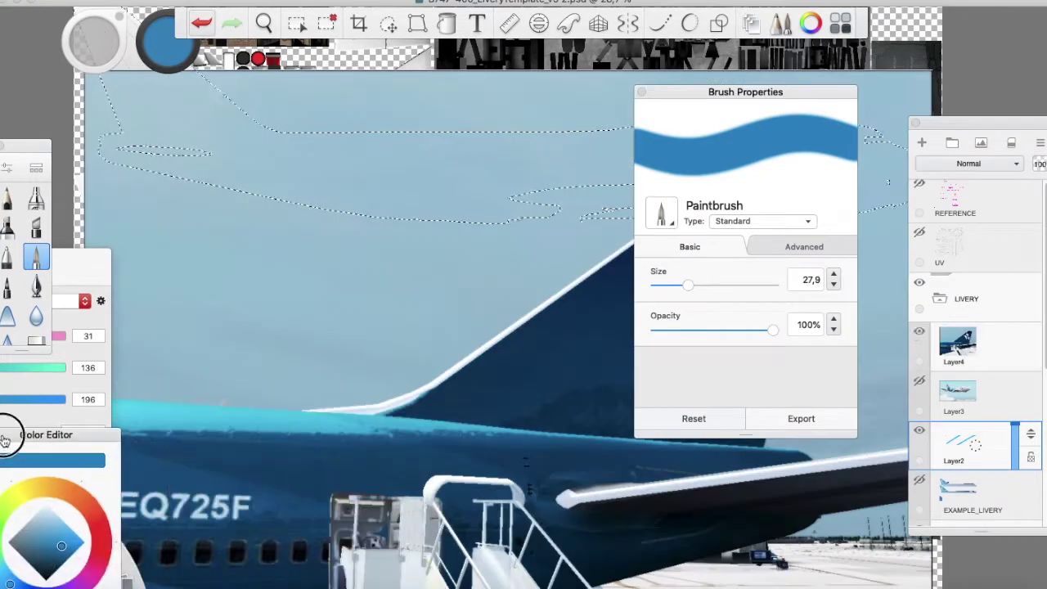
pyautogui.click(919, 331)
pyautogui.press('super+l')
pyautogui.moveTo(523, 302); pyautogui.dragTo(544, 251)
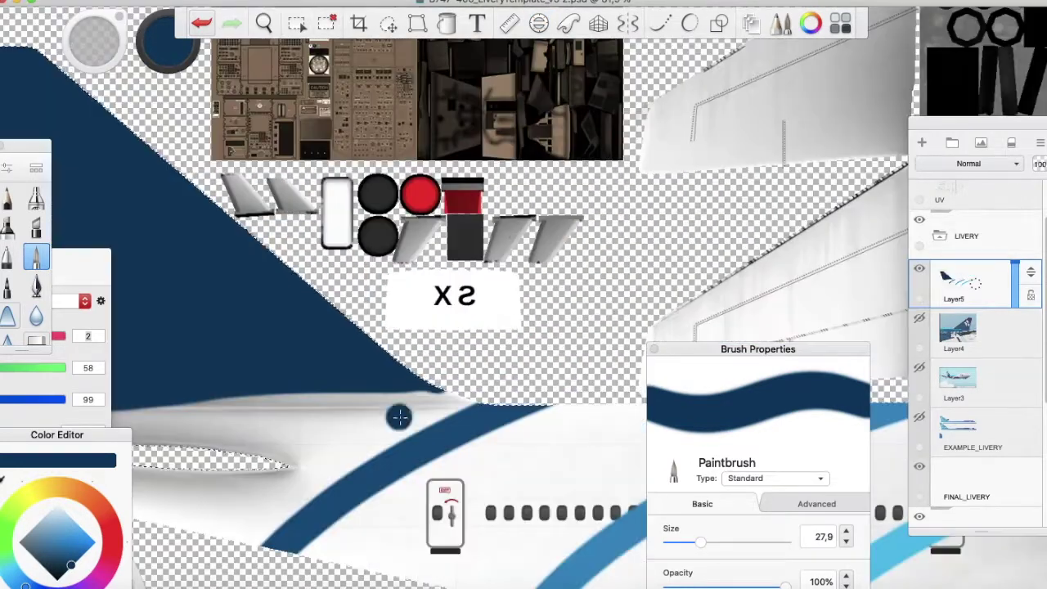
# Step: Select the tail section with the Magic Wand and paint the tail cone navy up to the first stripe on Layer5
pyautogui.press('m')
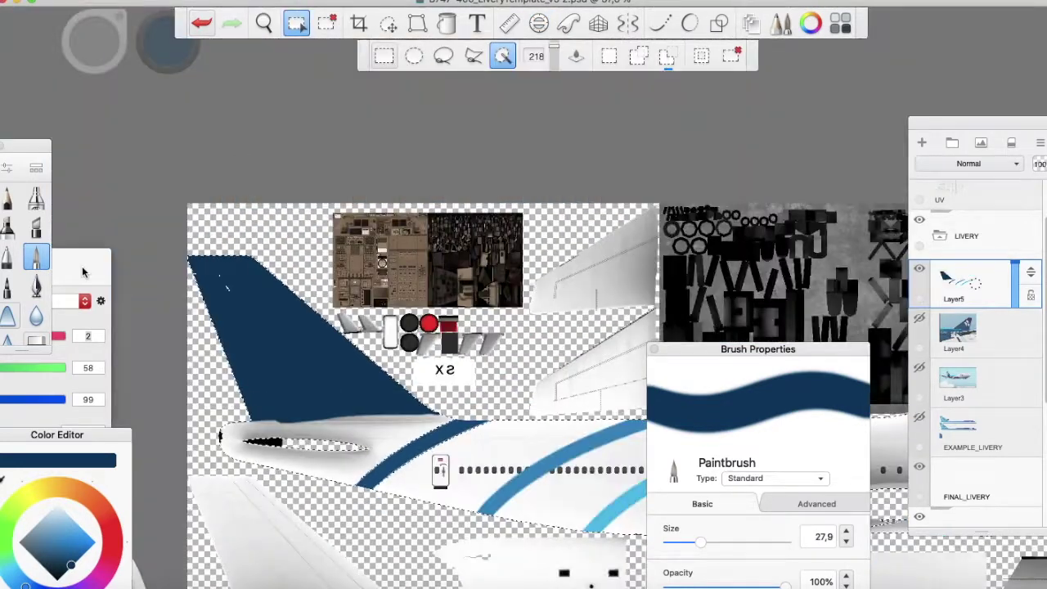
pyautogui.scroll(5, 442, 368)
pyautogui.scroll(-3, 442, 368)
pyautogui.press('b')
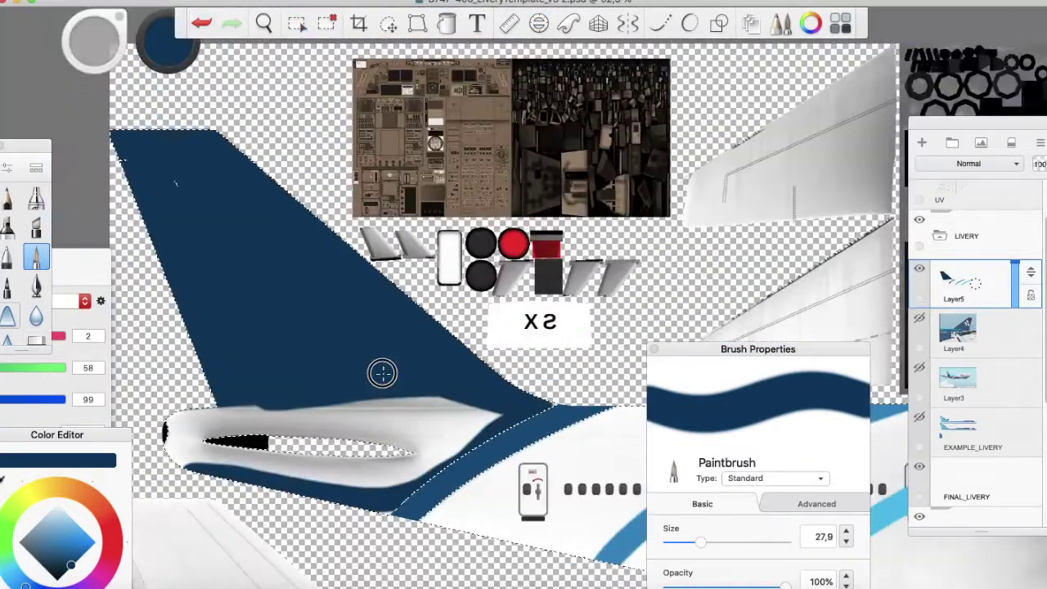
pyautogui.press('m')
pyautogui.scroll(-3, 448, 417)
pyautogui.scroll(3, 426, 458)
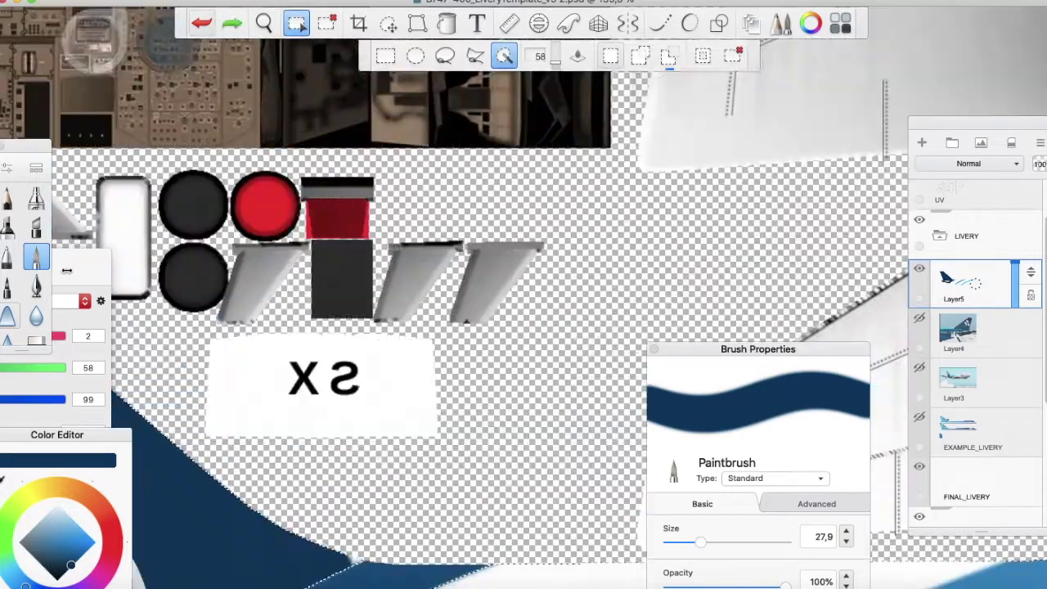
# Step: Paint the area between the first and second fuselage stripes dark blue within the selection
pyautogui.scroll(-3, 400, 516)
pyautogui.press('b')
pyautogui.hotkey('ctrl', 'z')
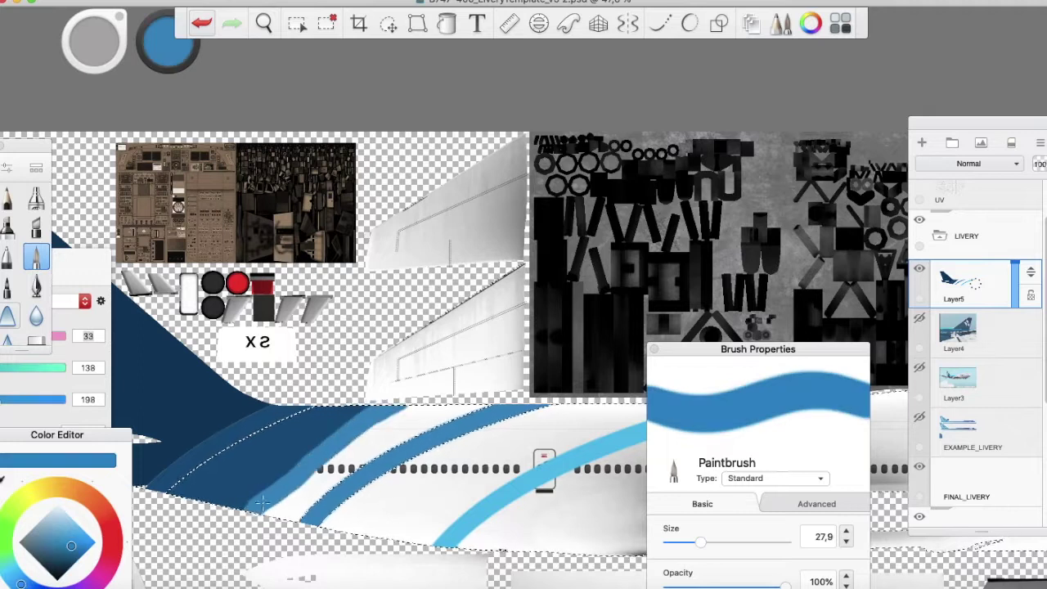
pyautogui.hotkey('ctrl', 'shift', 'z')
pyautogui.hscroll(-2, 185, 484)
pyautogui.press('b')
pyautogui.keyDown('alt'); pyautogui.click(185, 484); pyautogui.keyUp('alt')
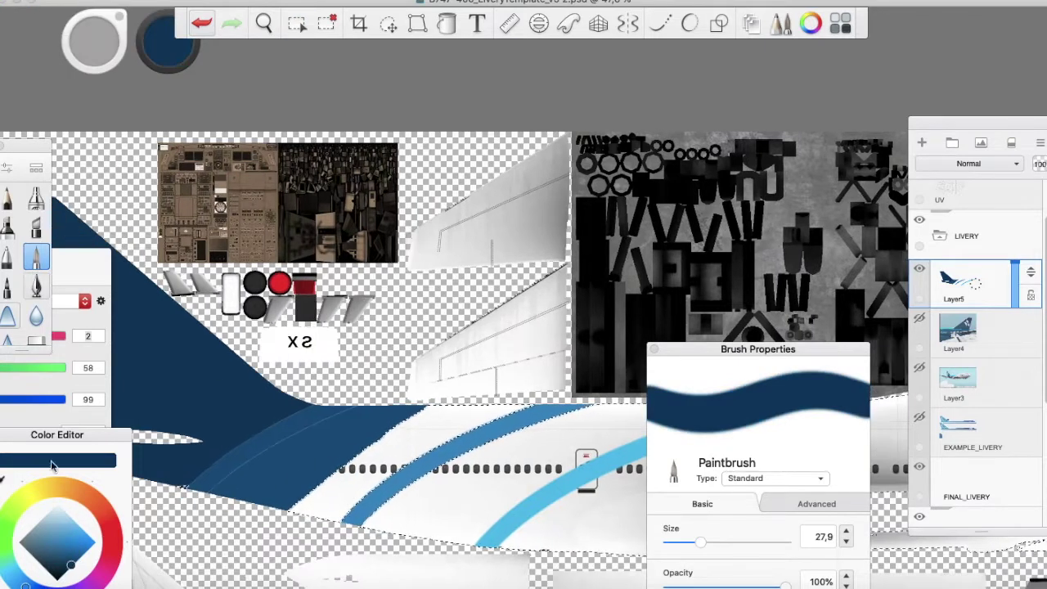
# Step: Paint the next fuselage band medium blue and begin the adjoining band in light blue
pyautogui.hscroll(3, 278, 327)
pyautogui.click(294, 24)
pyautogui.press('b')
pyautogui.moveTo(242, 495); pyautogui.dragTo(434, 377)
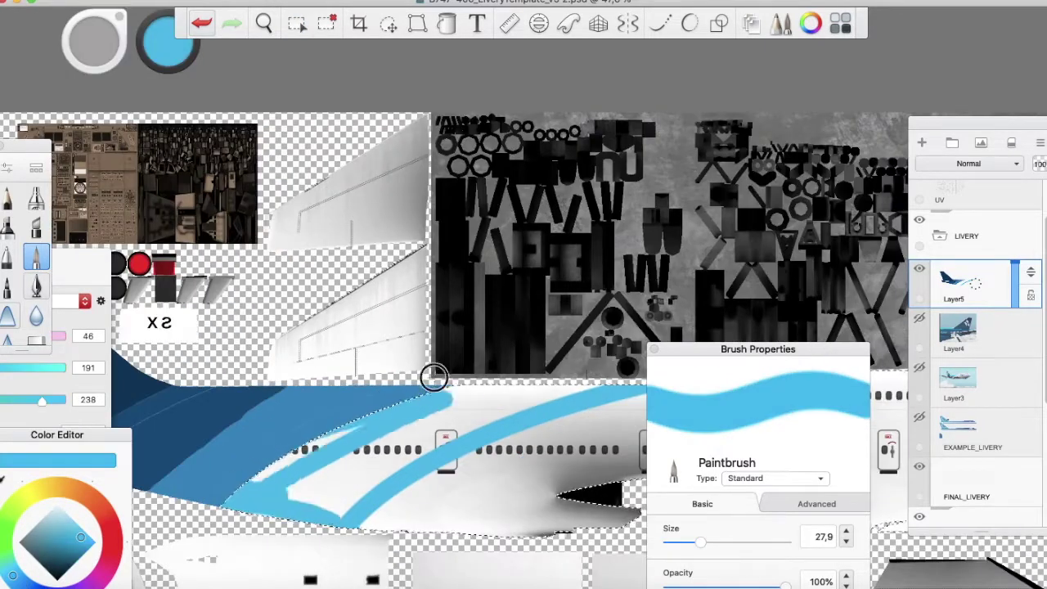
# Step: Undo the stray light blue strokes and repaint the band out to the last stripe within the selection
pyautogui.hotkey('ctrl', 'z')
pyautogui.click(296, 23)
pyautogui.click(34, 263)
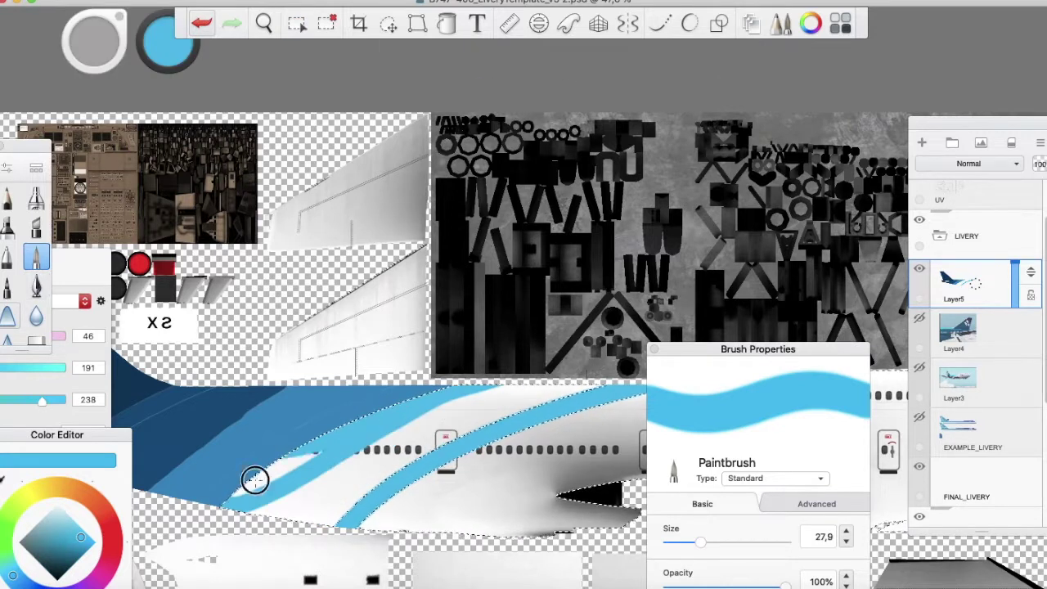
pyautogui.hotkey('ctrl', 'z')
pyautogui.hotkey('ctrl', 'z')
pyautogui.hotkey('ctrl', 'z')
pyautogui.hotkey('ctrl', 'z')
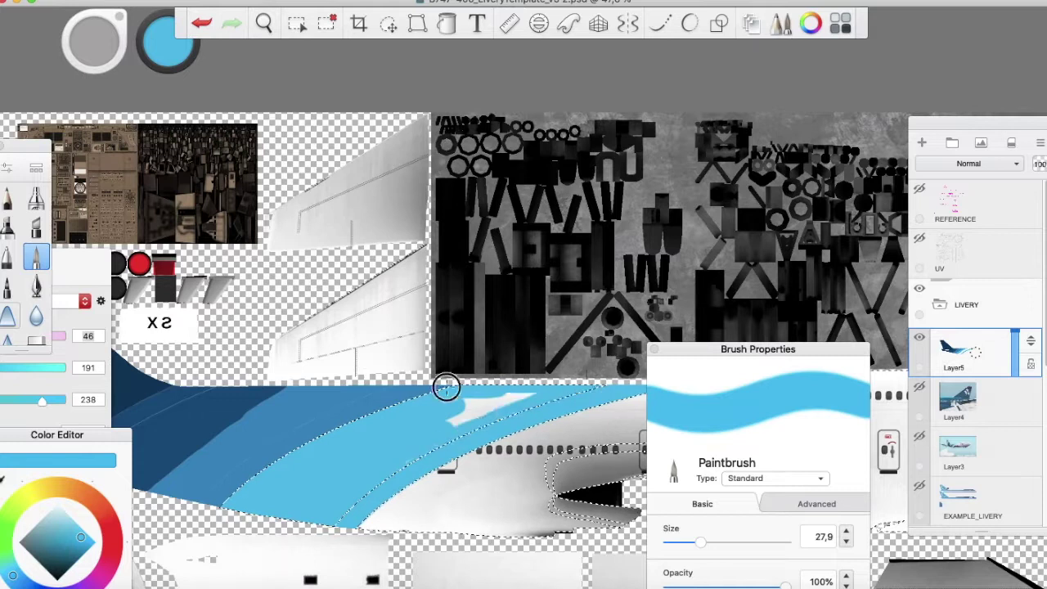
pyautogui.hotkey('ctrl', 'z')
# Step: Touch up the seams between the fuselage bands with colours sampled from the medium blue, dark blue and navy areas
pyautogui.scroll(3, 333, 362)
pyautogui.keyDown('alt'); pyautogui.click(162, 435); pyautogui.keyUp('alt')
pyautogui.scroll(5, 467, 362)
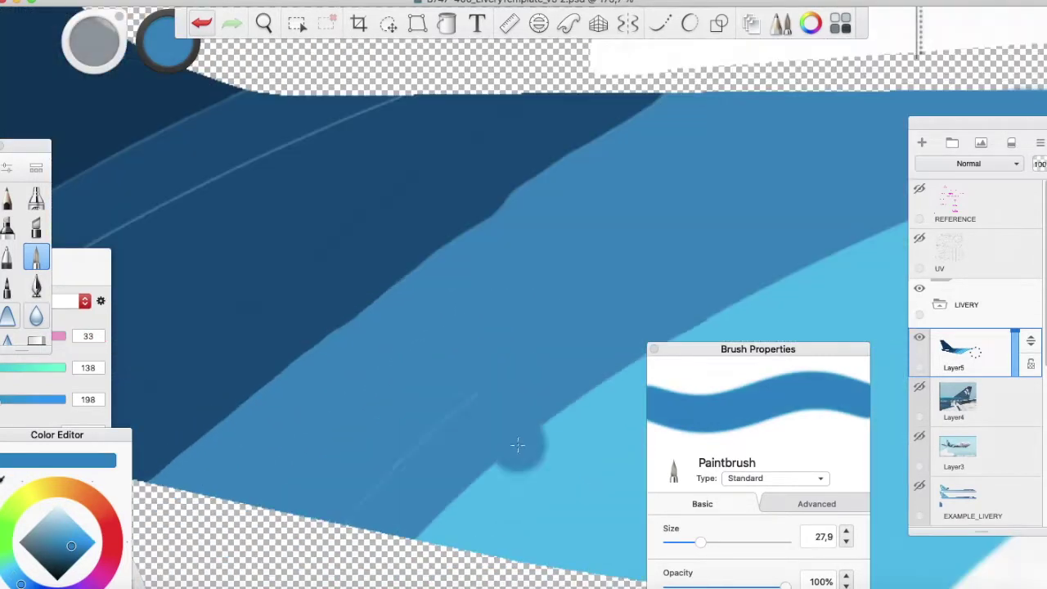
pyautogui.keyDown('alt'); pyautogui.click(660, 109); pyautogui.keyUp('alt')
pyautogui.scroll(-3, 320, 402)
pyautogui.keyDown('alt'); pyautogui.click(173, 381); pyautogui.keyUp('alt')
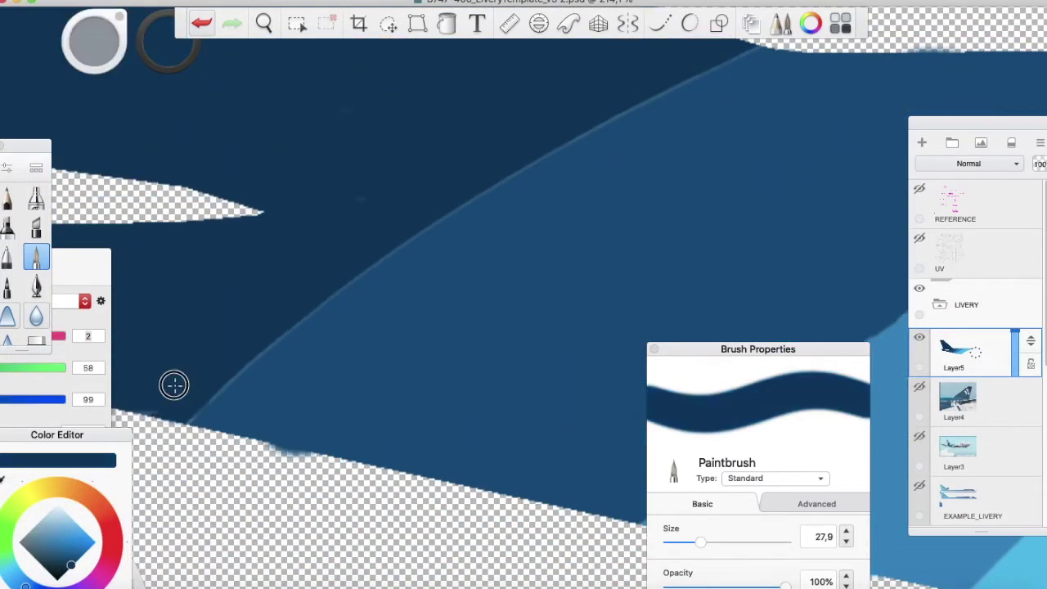
pyautogui.scroll(-5, 173, 381)
pyautogui.scroll(3, 620, 344)
# Step: Fill the tail fin with a linear gradient from dark purple at its tip to navy, sampling colours from the tail photo
pyautogui.keyDown('alt'); pyautogui.click(620, 343); pyautogui.keyUp('alt')
pyautogui.press('f')
pyautogui.scroll(-3, 620, 343)
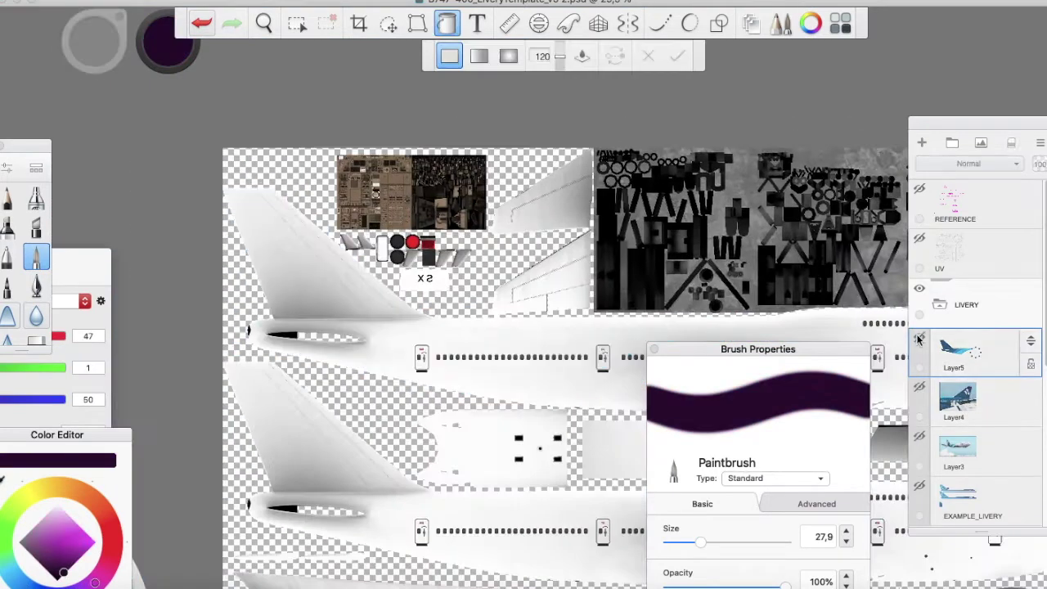
pyautogui.scroll(3, 358, 297)
pyautogui.keyDown('alt'); pyautogui.click(331, 275); pyautogui.keyUp('alt')
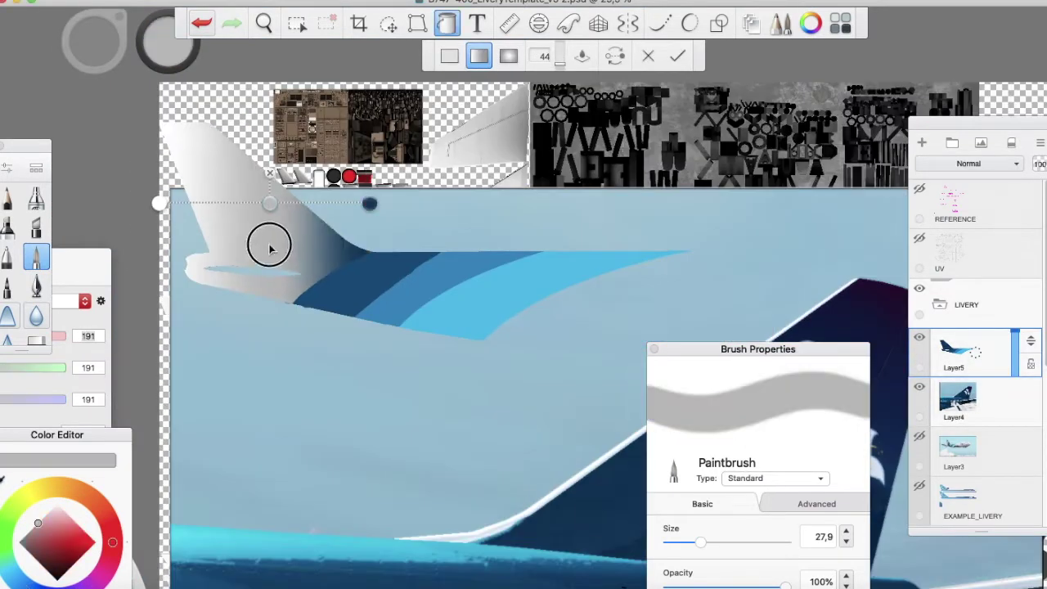
pyautogui.click(269, 241)
pyautogui.moveTo(158, 204); pyautogui.dragTo(117, 145)
pyautogui.scroll(3, 117, 145)
pyautogui.scroll(-3, 172, 217)
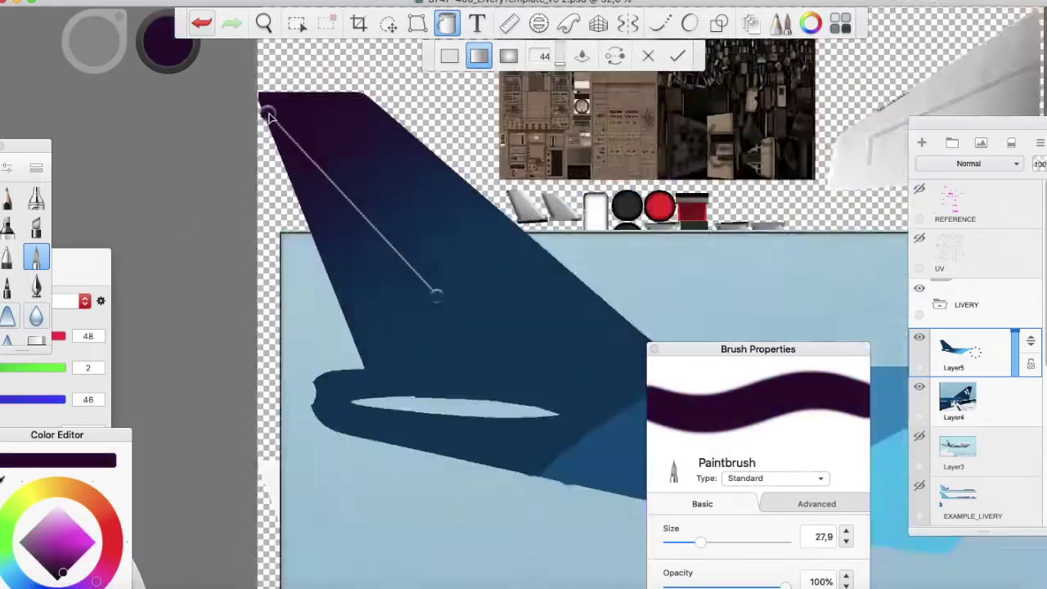
pyautogui.scroll(-3, 491, 270)
pyautogui.scroll(2, 691, 299)
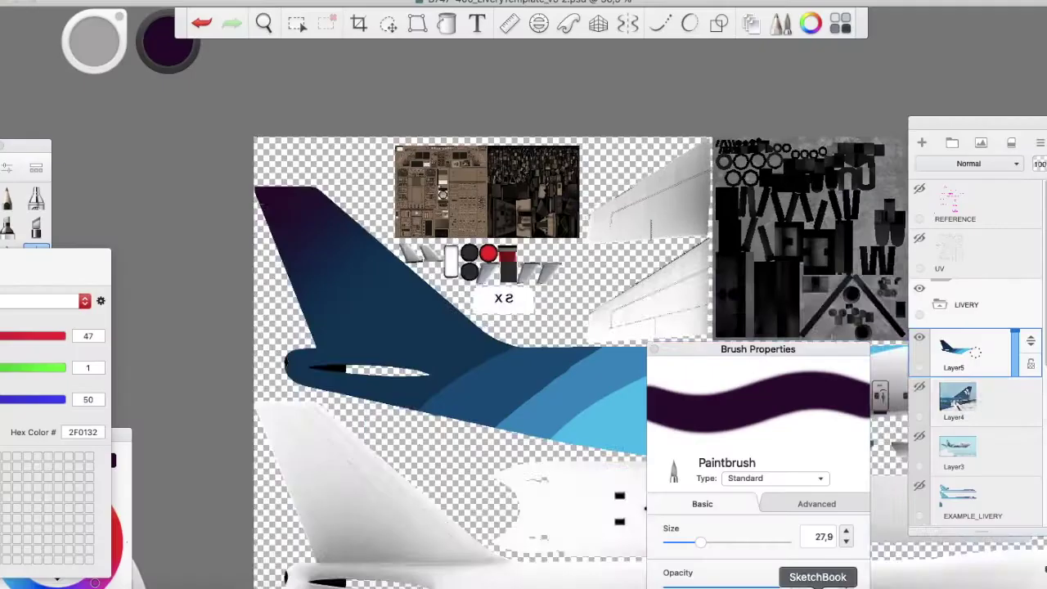
# Step: Select the upper lily's outline in the tail photo with the Magic Wand and fill it with 90B3D0 on Layer6
pyautogui.scroll(4, 637, 241)
pyautogui.hscroll(-3, 636, 242)
pyautogui.press('m')
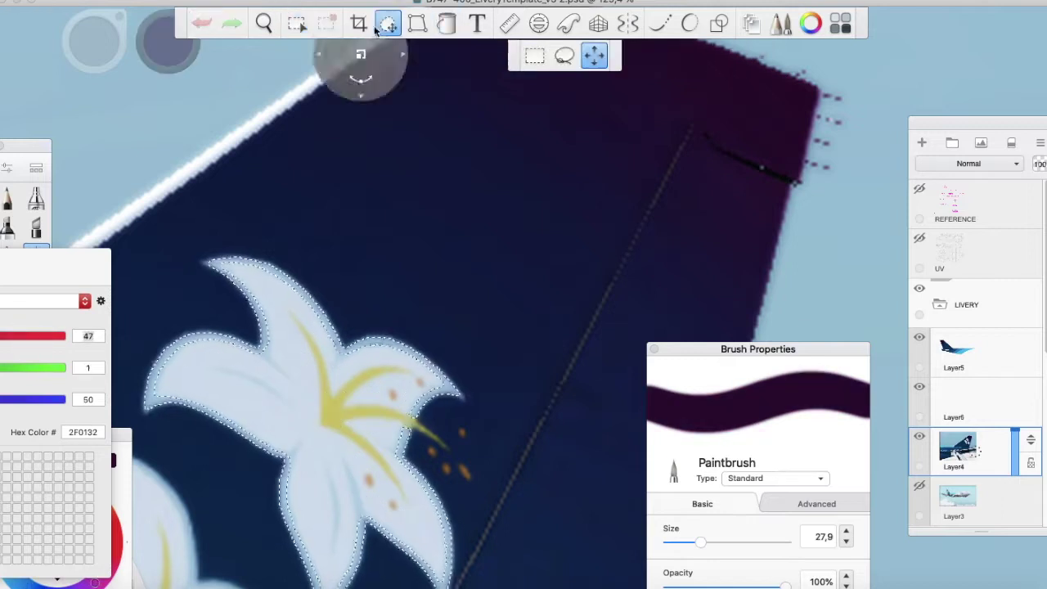
pyautogui.scroll(3, 265, 349)
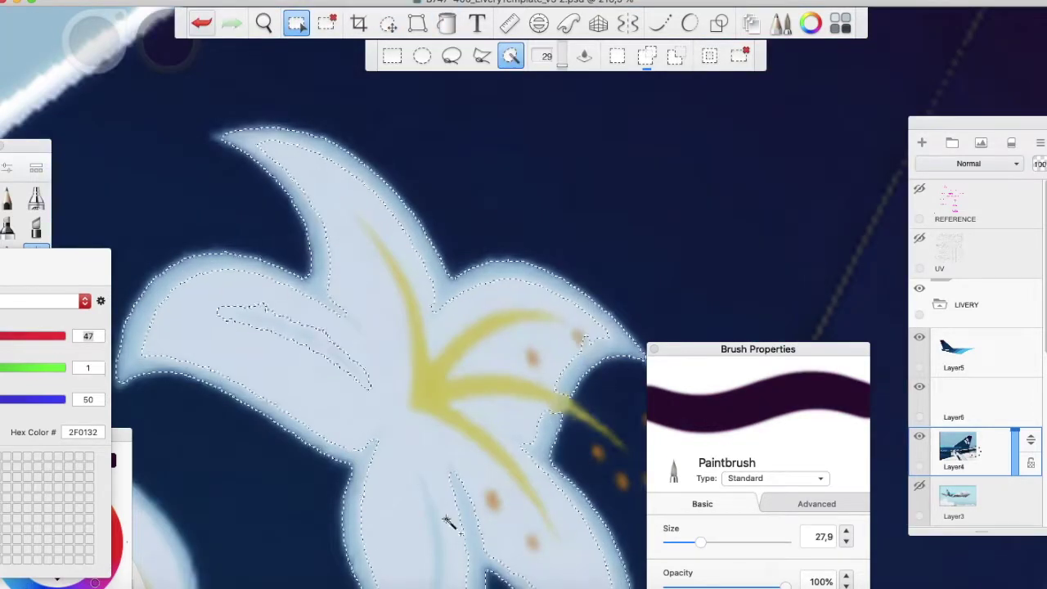
pyautogui.scroll(-3, 287, 368)
pyautogui.keyDown('alt'); pyautogui.click(533, 367); pyautogui.keyUp('alt')
pyautogui.click(446, 23)
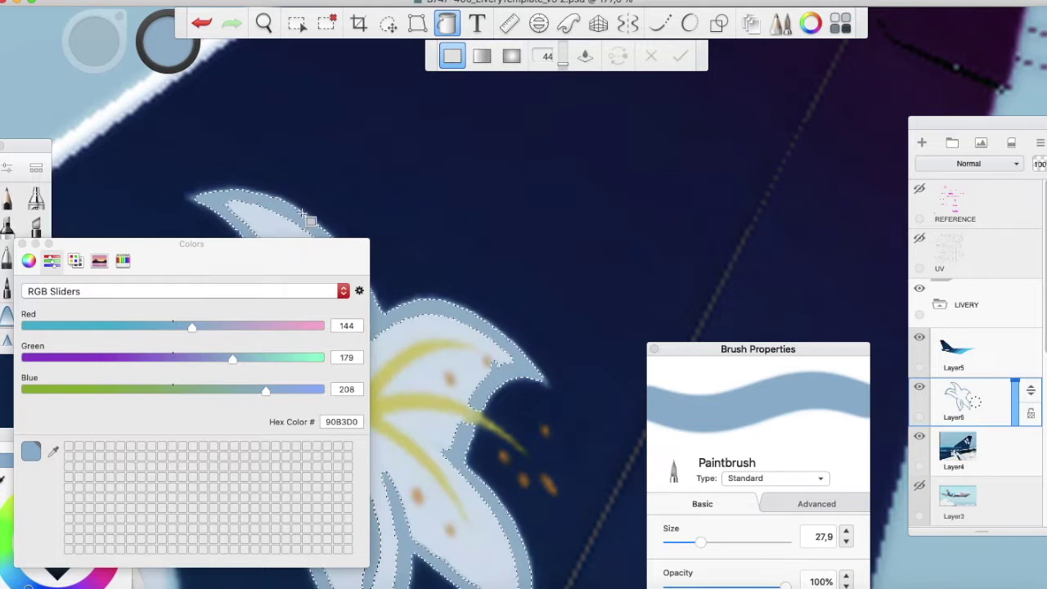
pyautogui.click(310, 217)
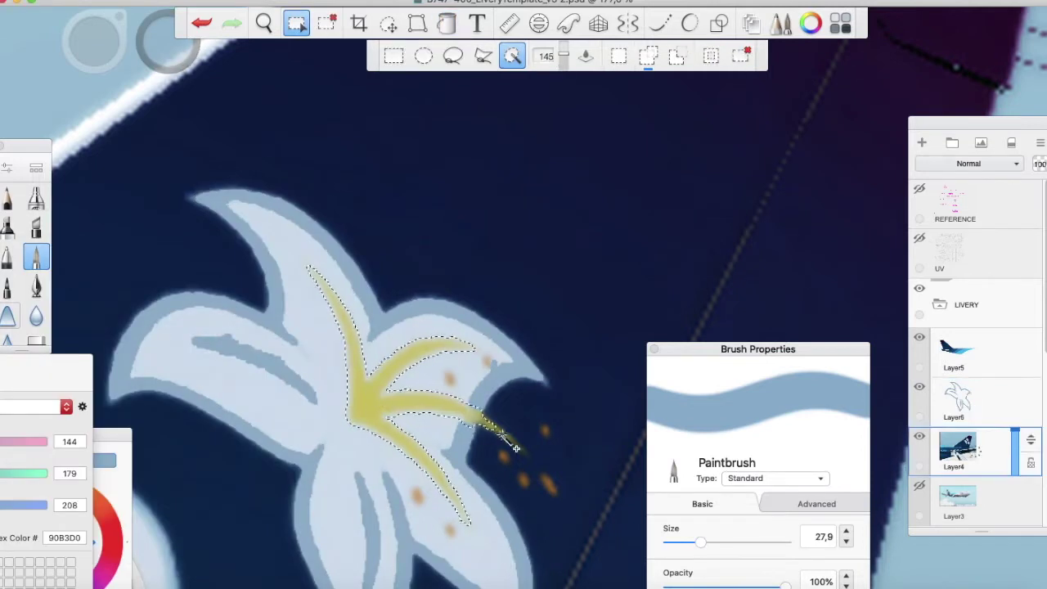
# Step: Paint the lily's yellow stamens and tan dots on Layer6 and fill its petals with pale blue D0DDEE
pyautogui.scroll(-3, 427, 144)
pyautogui.scroll(4, 437, 264)
pyautogui.click(450, 264)
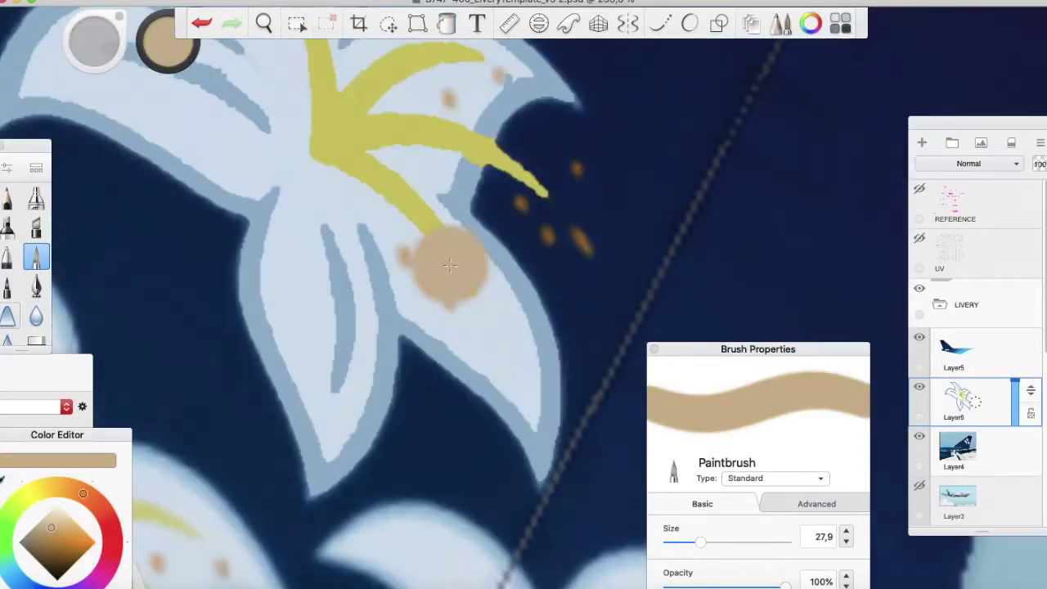
pyautogui.click(775, 477)
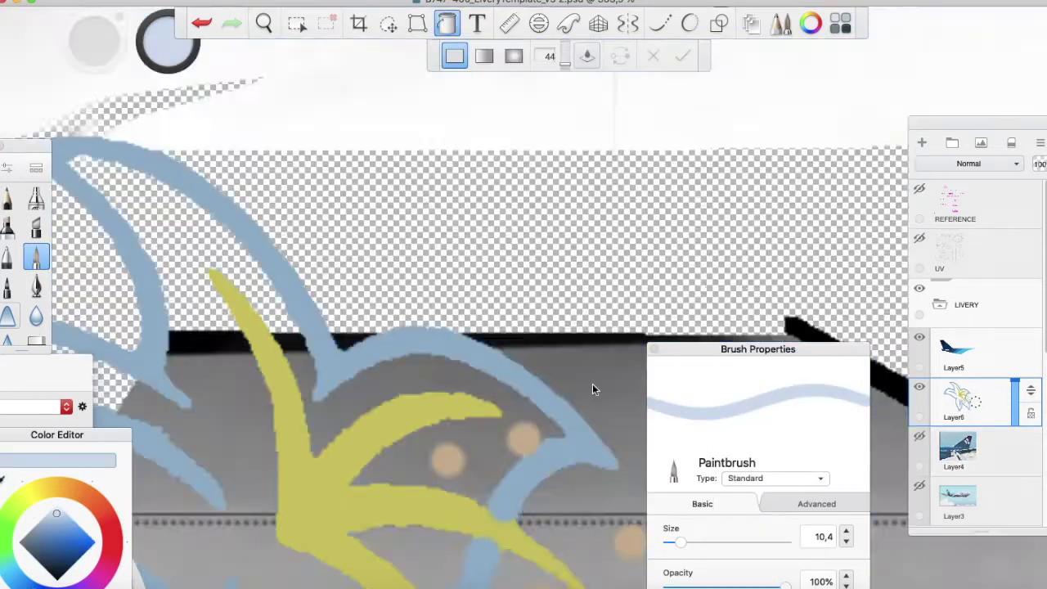
pyautogui.scroll(-5, 593, 390)
pyautogui.press('v')
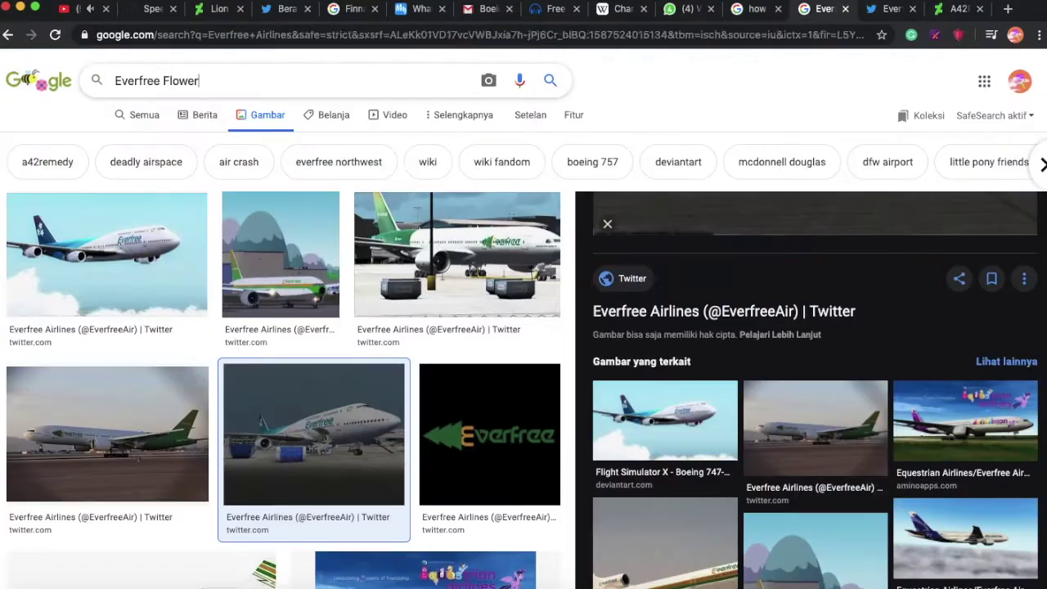
# Step: Check Google image results for Everfree Flower, and arrange the lily and two duplicates as a cluster on the tail fin
pyautogui.scroll(-10, 409, 358)
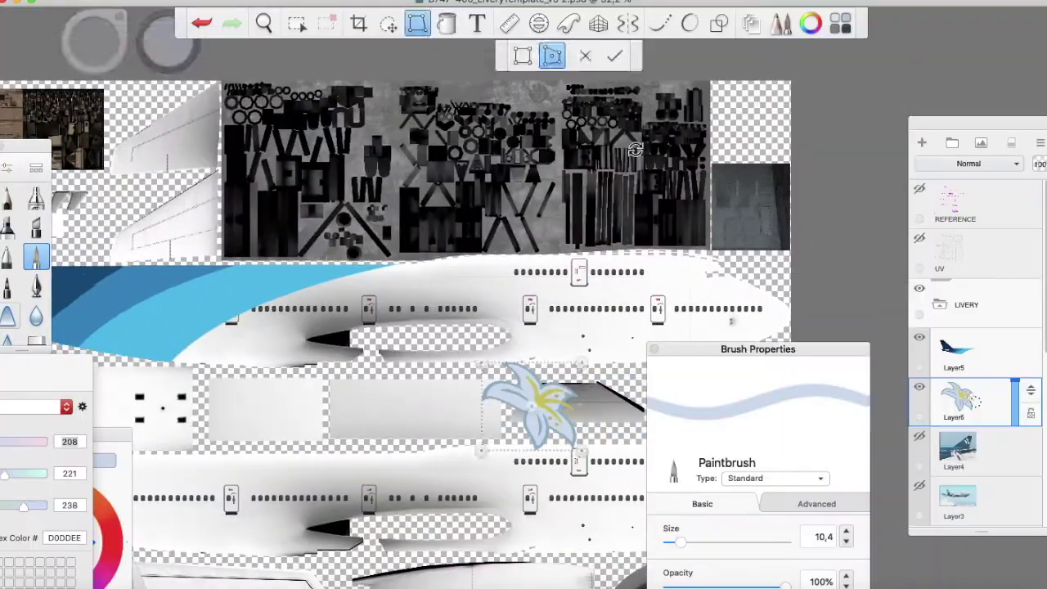
pyautogui.scroll(5, 266, 302)
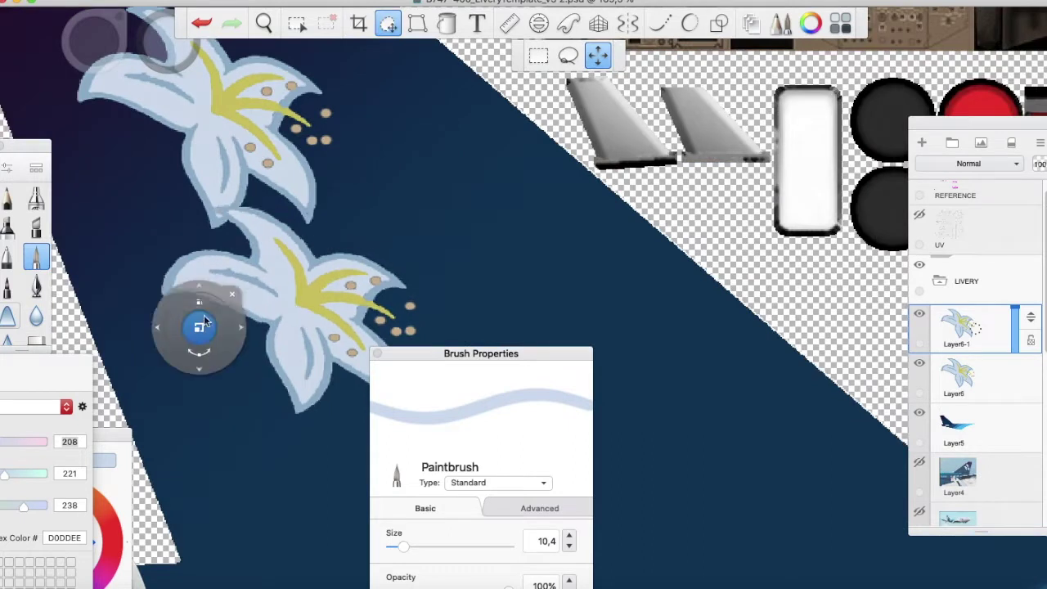
pyautogui.moveTo(199, 327); pyautogui.dragTo(191, 351)
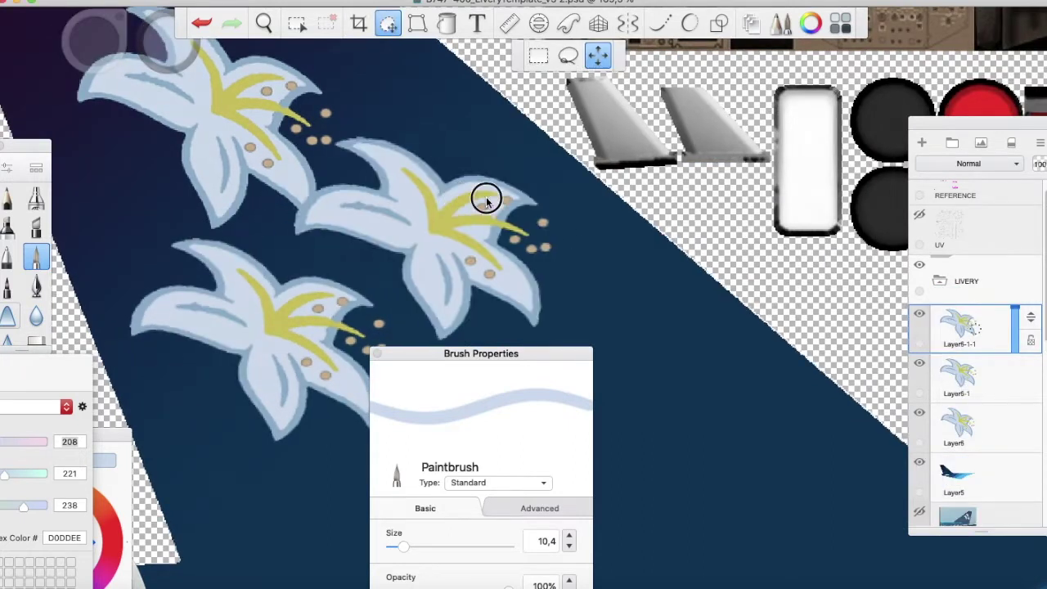
pyautogui.moveTo(486, 201); pyautogui.dragTo(500, 190)
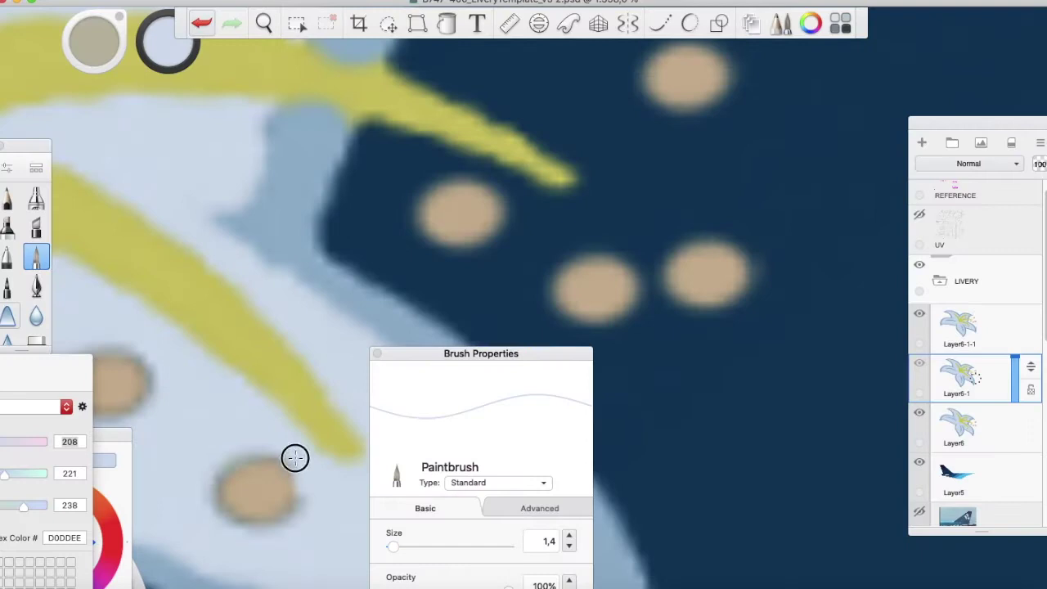
# Step: Retouch the lily copies with a size 1.4 Paintbrush in D0DDEE and undo the last four strokes
pyautogui.scroll(4, 295, 457)
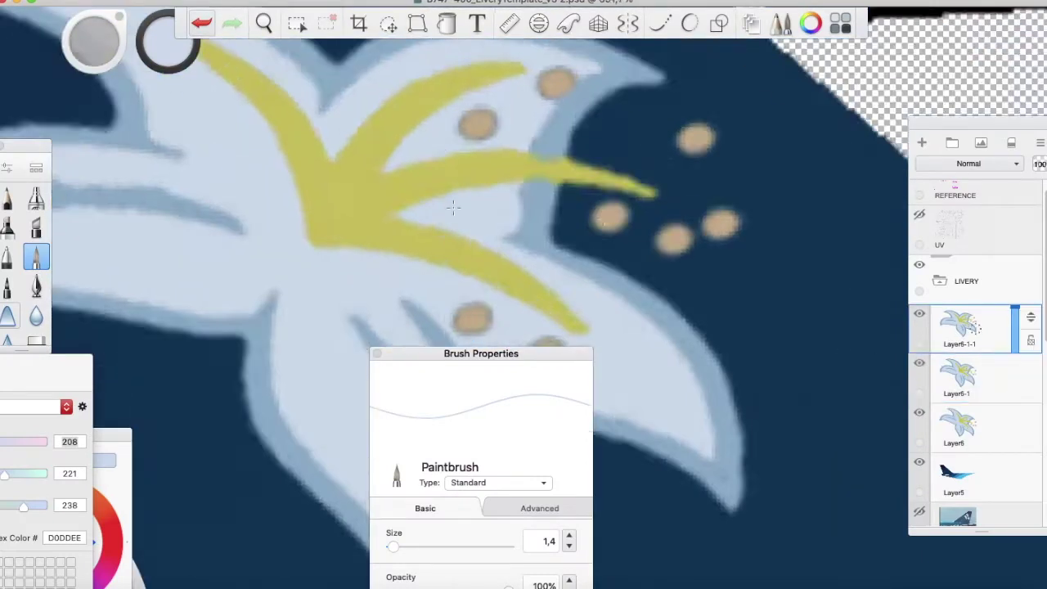
pyautogui.click(957, 327)
pyautogui.scroll(5, 570, 78)
pyautogui.press('super+z')
pyautogui.press('super+z')
pyautogui.press('super+z')
pyautogui.press('super+z')
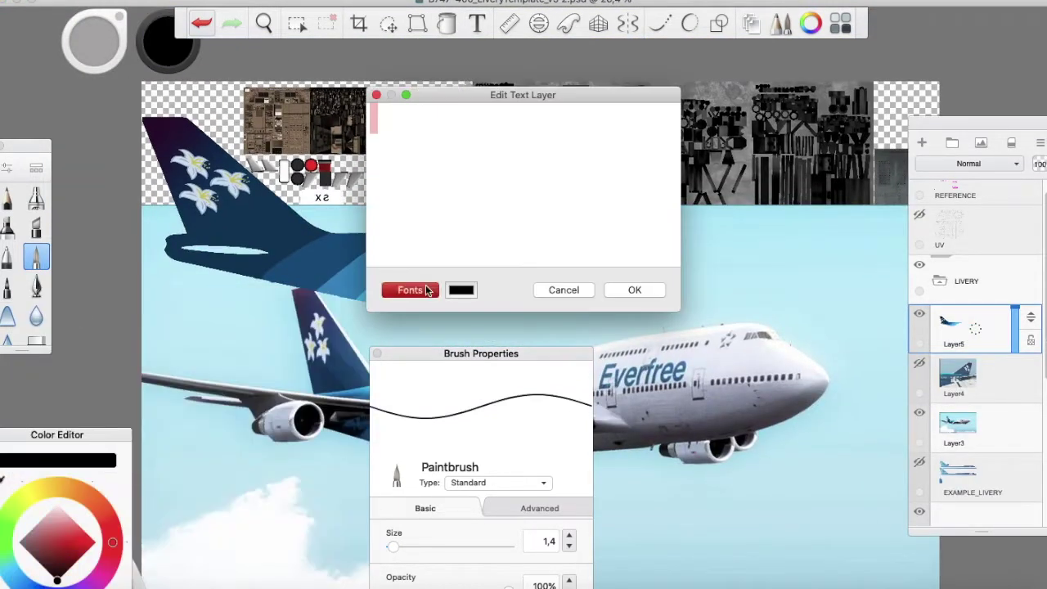
# Step: Create an "Everfree" text layer in Helvetica Neue, coloured 4A718E
pyautogui.click(412, 289)
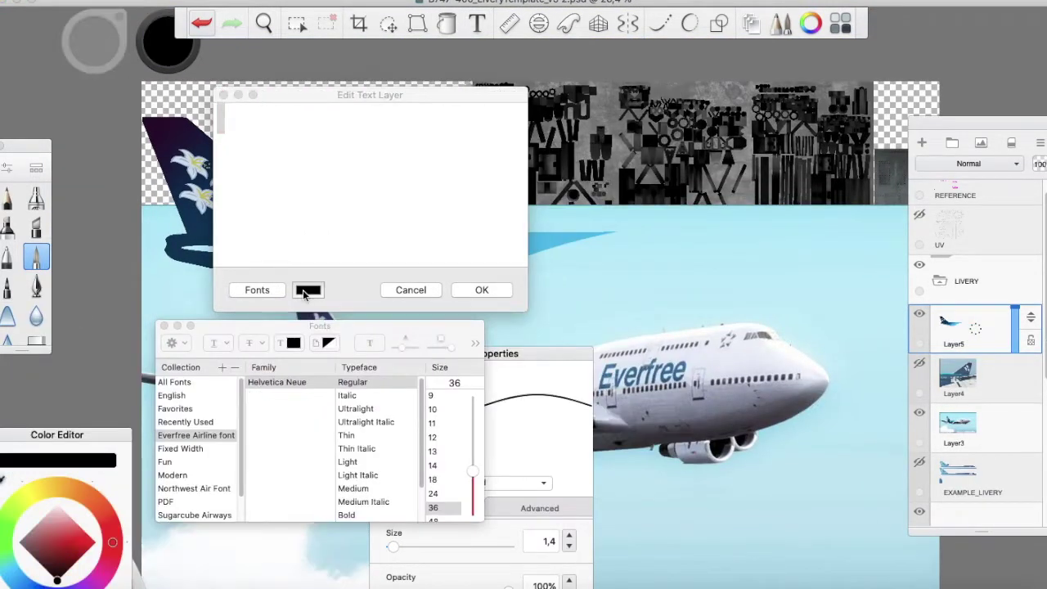
pyautogui.click(306, 290)
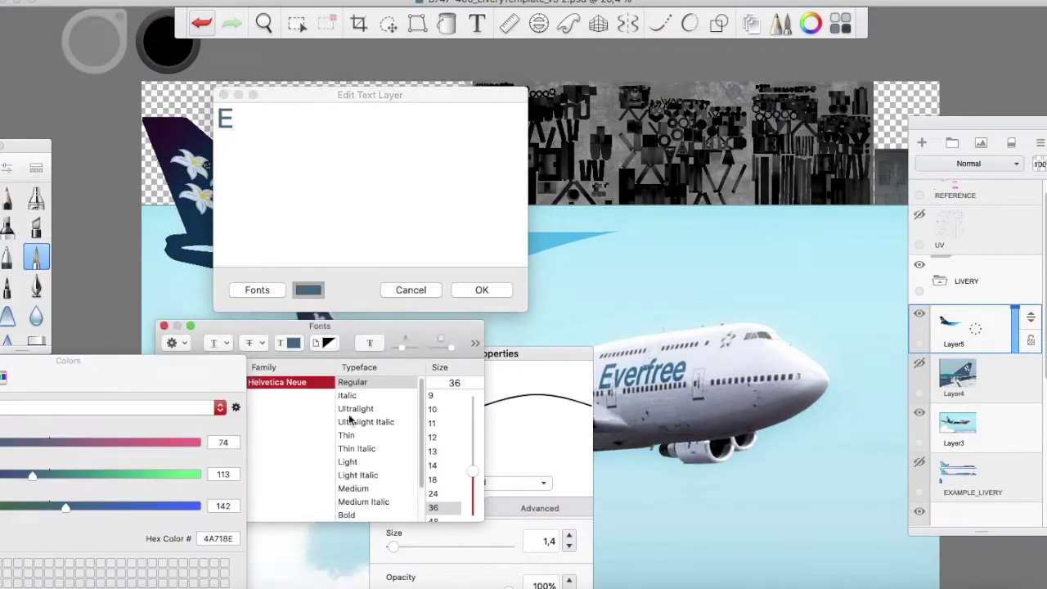
pyautogui.press('super+b')
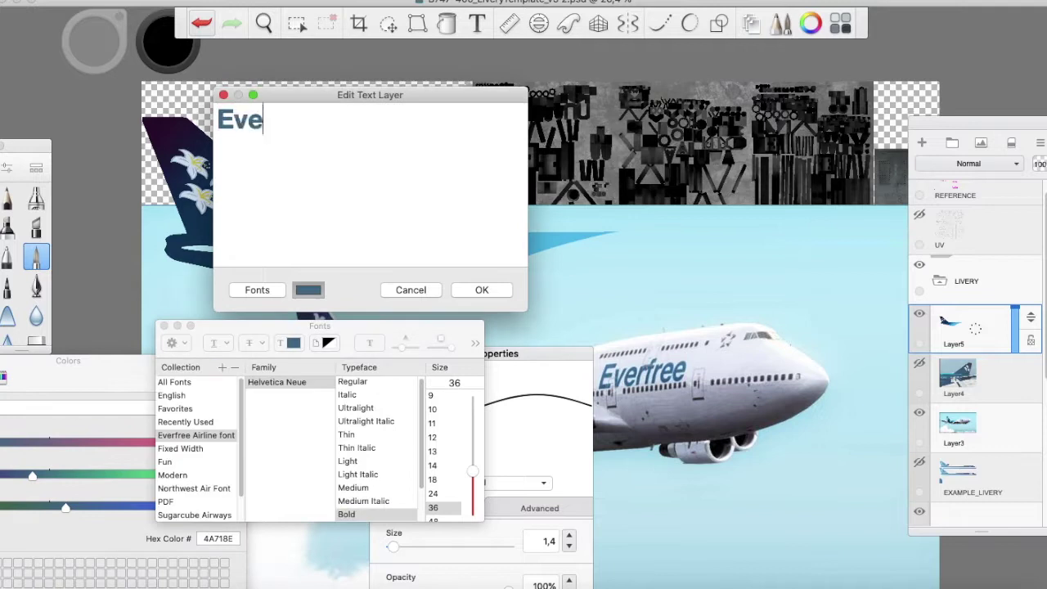
pyautogui.click(437, 467)
pyautogui.click(360, 442)
pyautogui.click(482, 289)
# Step: Hide the Layer3 aircraft photo and clean up the r–f join in the Everfree lettering with a size 1.4 Paintbrush eraser
pyautogui.scroll(3, 670, 391)
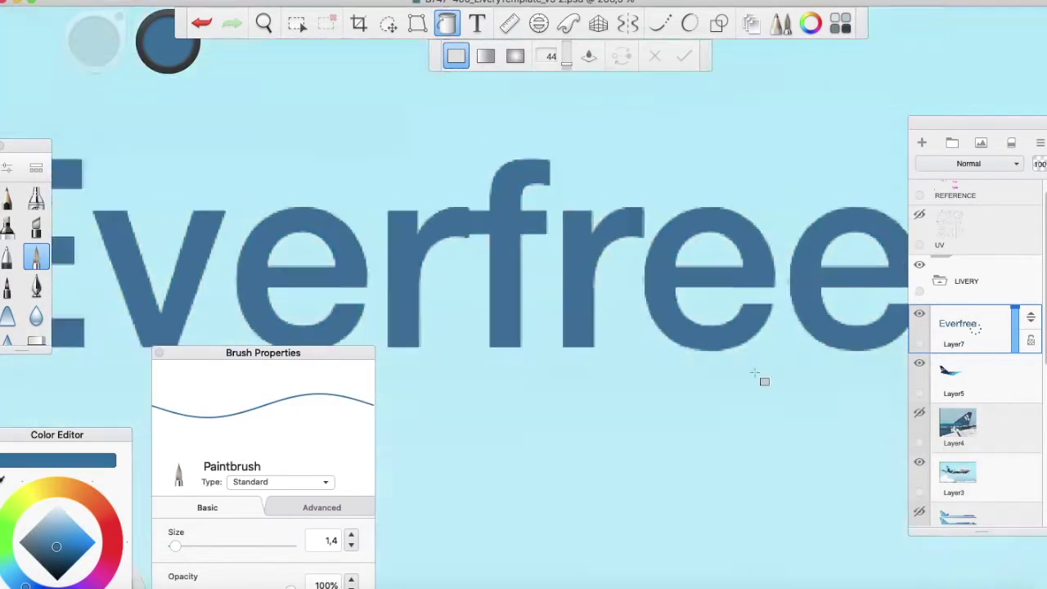
pyautogui.click(919, 412)
pyautogui.click(919, 462)
pyautogui.scroll(5, 717, 297)
pyautogui.press('e')
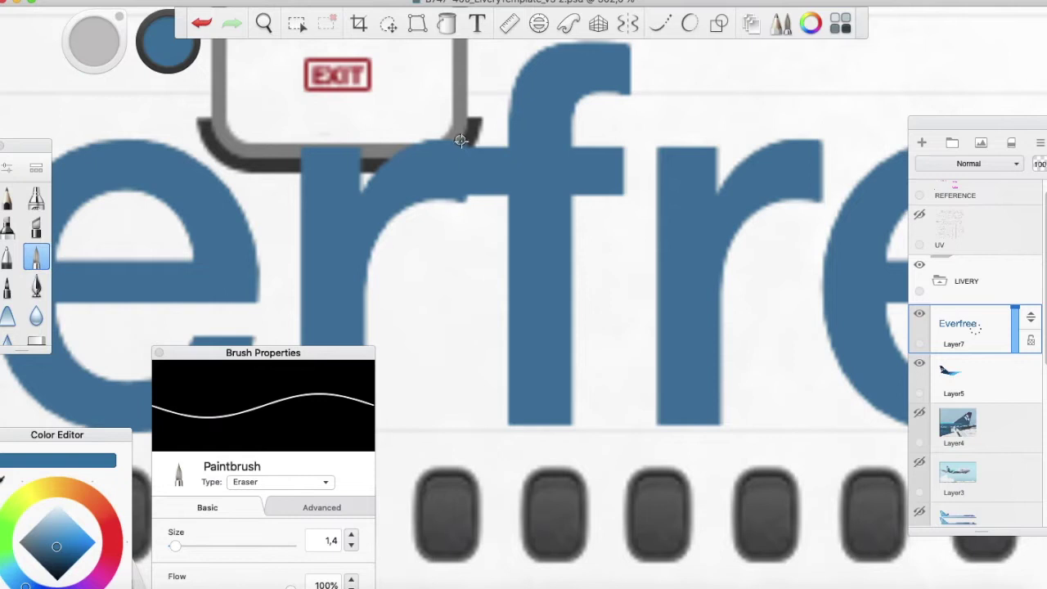
# Step: Duplicate the Everfree lettering, mirrored, onto the lower fuselage, and duplicate the Layer5 tail livery for the lower aircraft side
pyautogui.scroll(-5, 461, 139)
pyautogui.hotkey('ctrl', 'd')
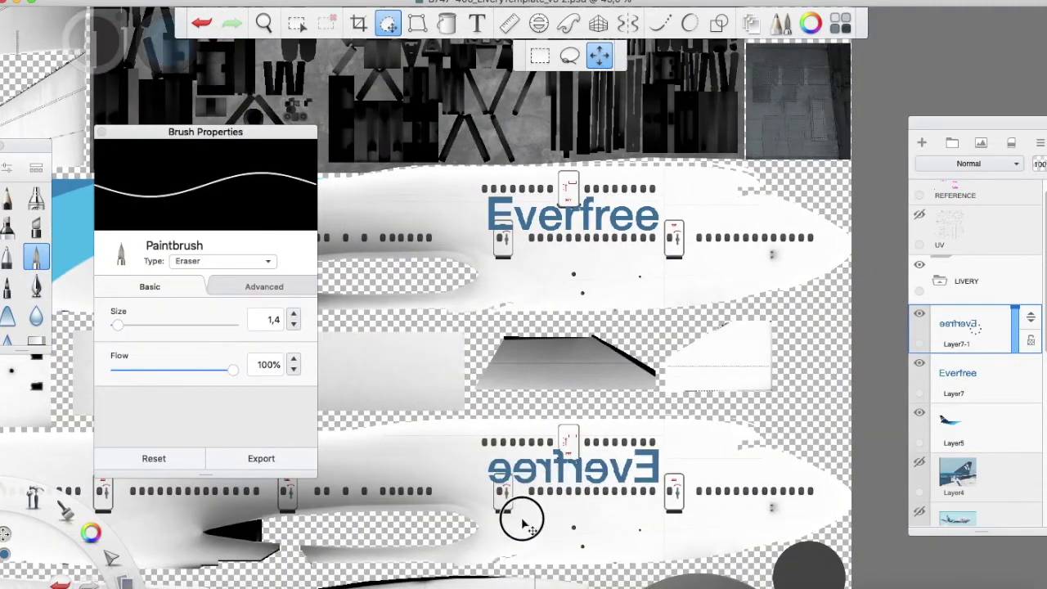
pyautogui.scroll(-5, 501, 530)
pyautogui.click(953, 421)
pyautogui.hotkey('ctrl', 'd')
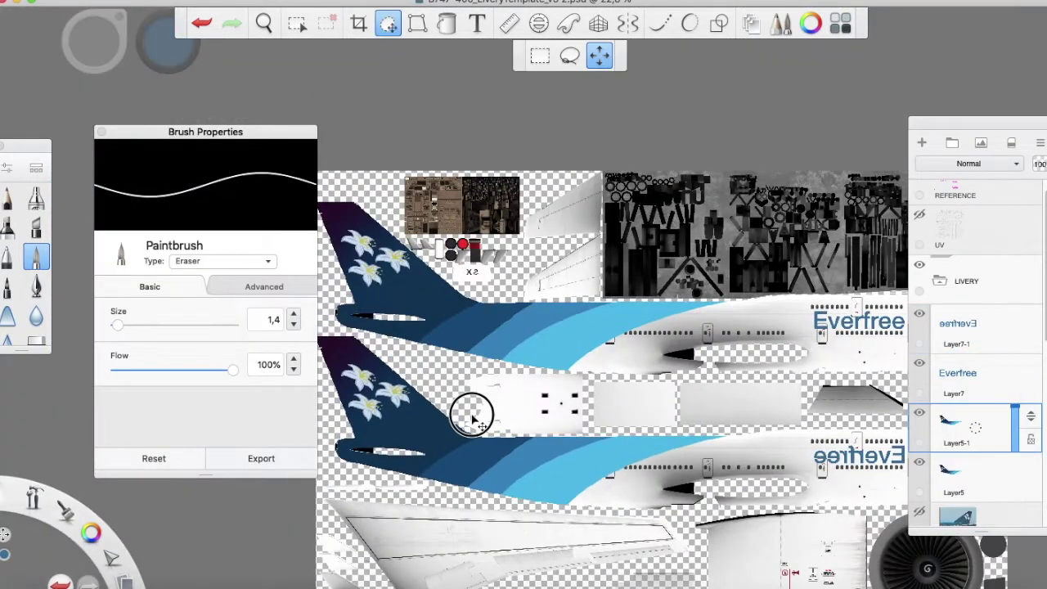
# Step: Align the duplicated tail livery on Layer5-1 with the lower tail's outline and stabilizer slot
pyautogui.scroll(5, 533, 412)
pyautogui.scroll(-3, 413, 28)
pyautogui.scroll(5, 413, 29)
pyautogui.scroll(-3, 434, 96)
pyautogui.scroll(5, 434, 95)
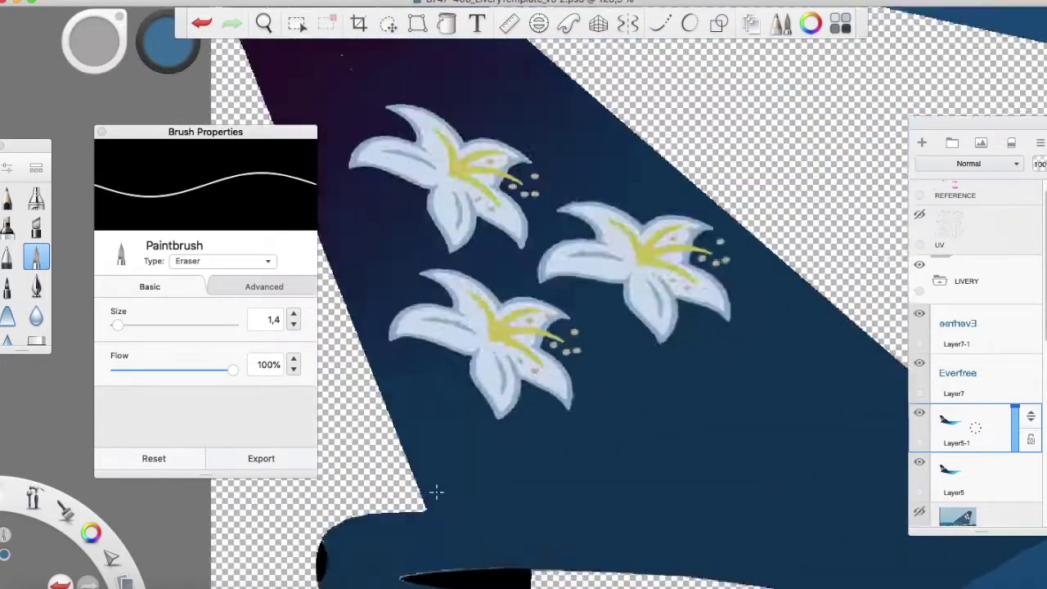
pyautogui.scroll(-3, 418, 155)
pyautogui.scroll(5, 463, 240)
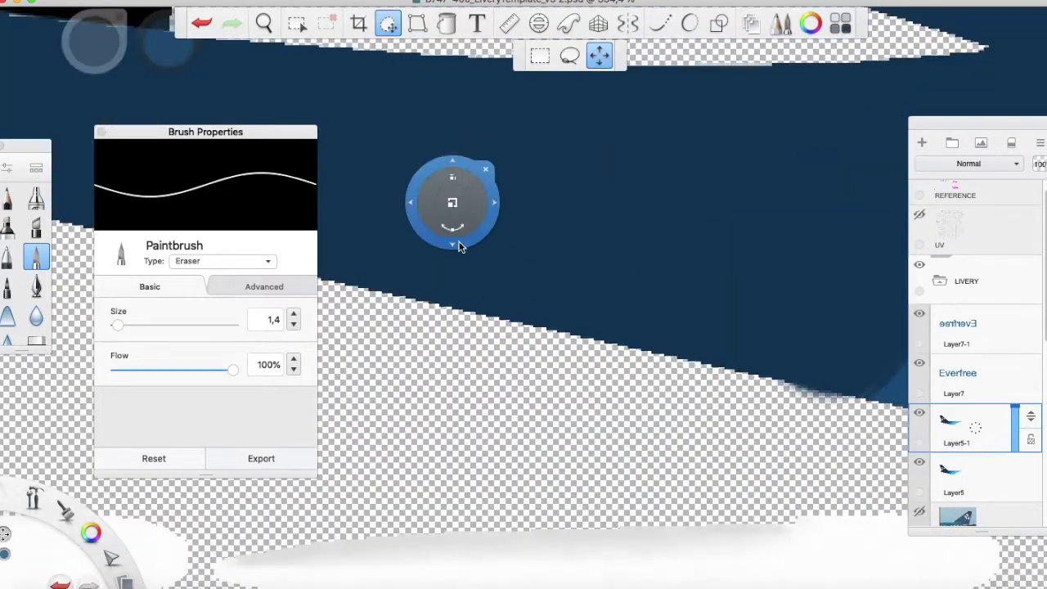
pyautogui.hscroll(-5, 491, 174)
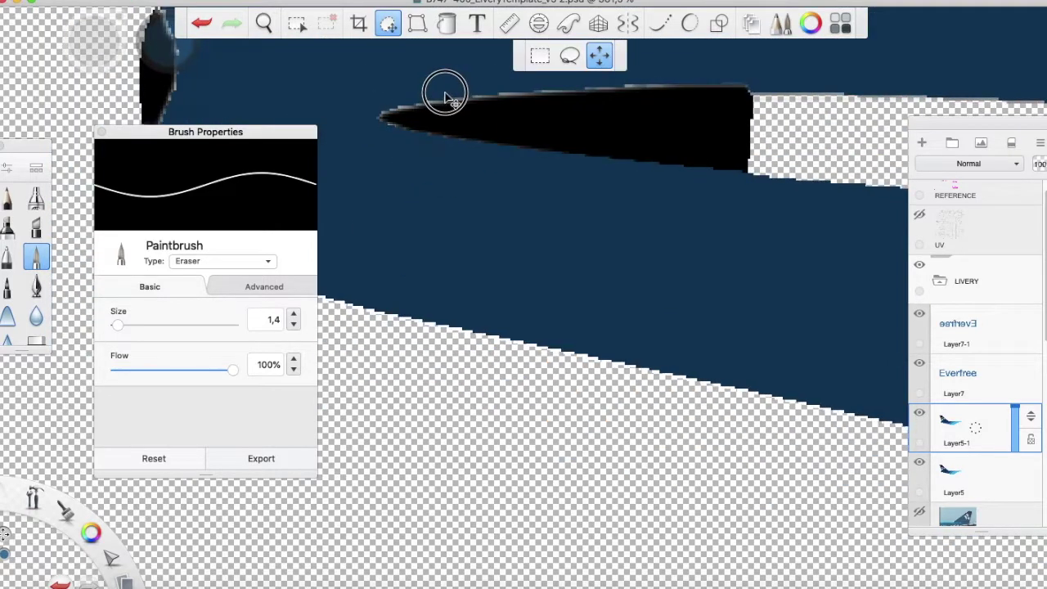
pyautogui.scroll(-3, 452, 97)
pyautogui.scroll(5, 452, 97)
# Step: Touch up the edges around the lower tail's stabilizer slot with a size 18.2 Paintbrush in dark blue
pyautogui.press('e')
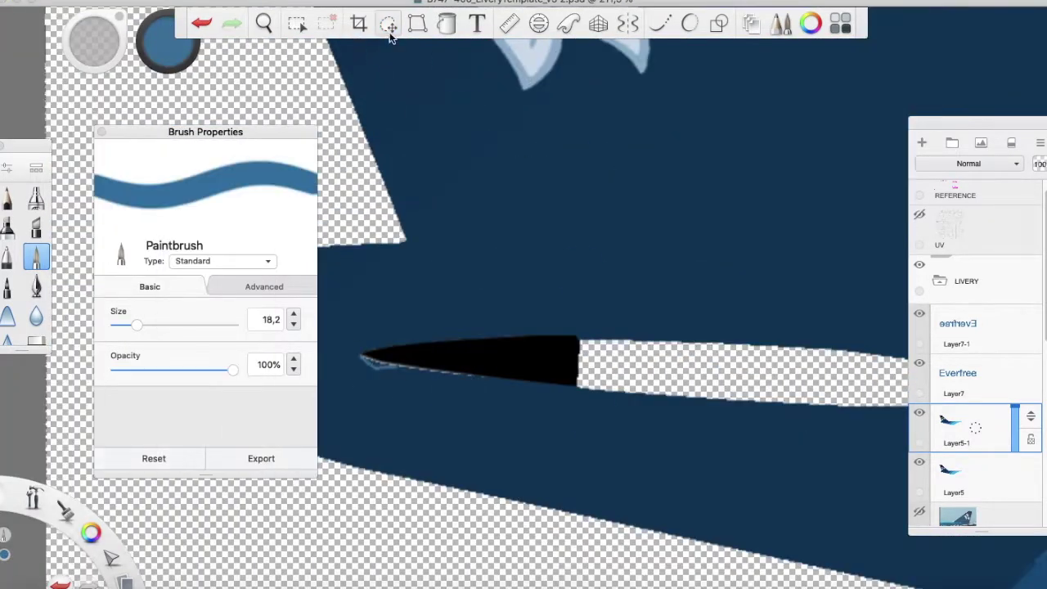
pyautogui.click(90, 533)
pyautogui.scroll(-5, 491, 531)
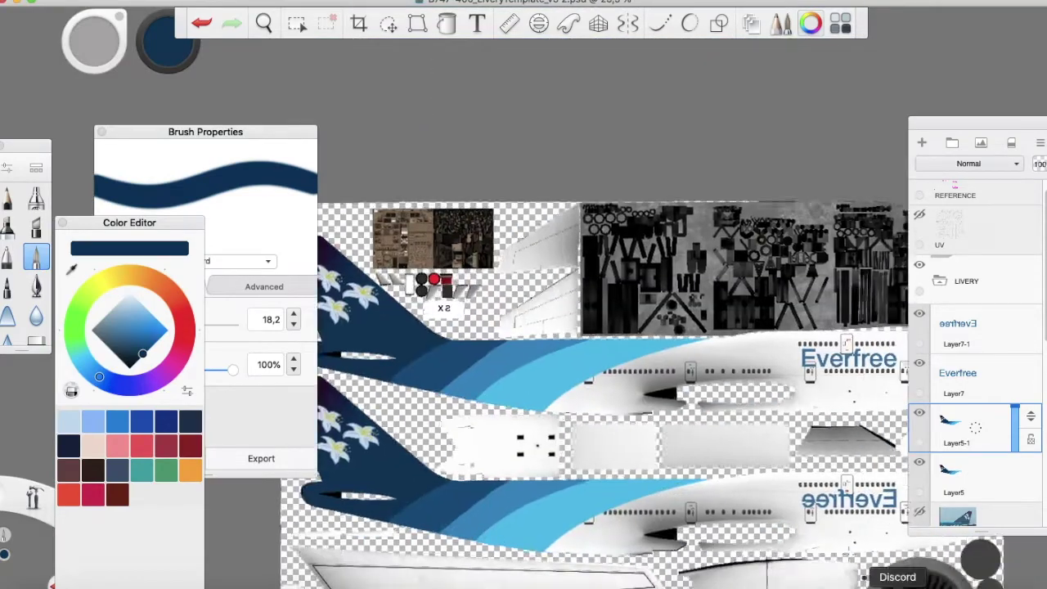
pyautogui.click(198, 582)
pyautogui.click(822, 9)
pyautogui.scroll(-5, 286, 327)
pyautogui.click(319, 213)
pyautogui.scroll(-3, 392, 282)
pyautogui.click(392, 283)
pyautogui.click(746, 9)
pyautogui.click(958, 9)
pyautogui.click(892, 9)
pyautogui.click(503, 237)
pyautogui.press('super+Tab')
# Step: Select the four winglets with the Magic Wand and fill them with the tail's dark blue on a new layer
pyautogui.scroll(5, 588, 287)
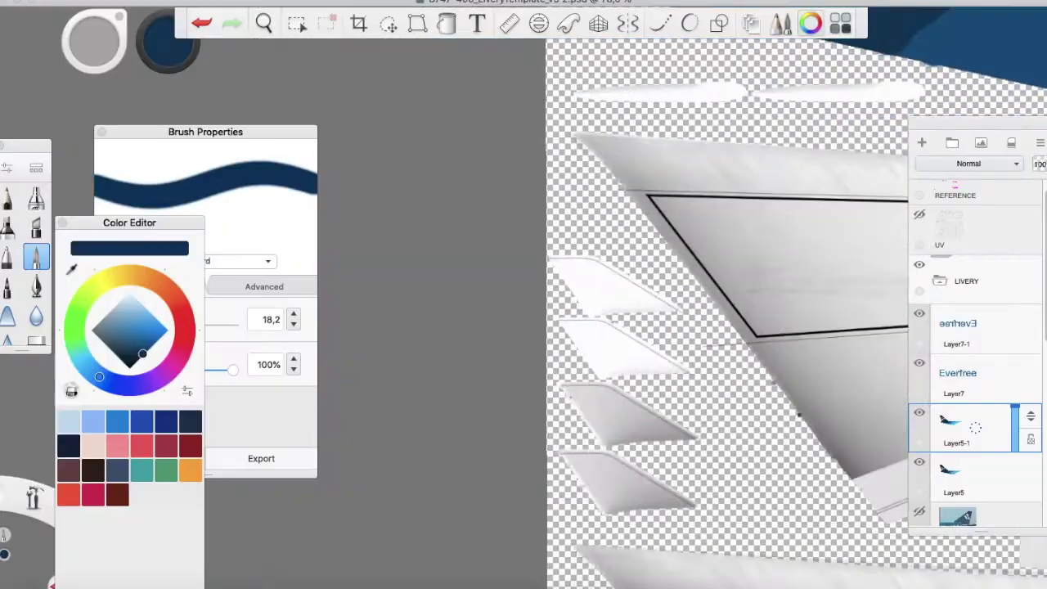
pyautogui.press('w')
pyautogui.scroll(-3, 486, 159)
pyautogui.scroll(8, 705, 280)
pyautogui.click(615, 319)
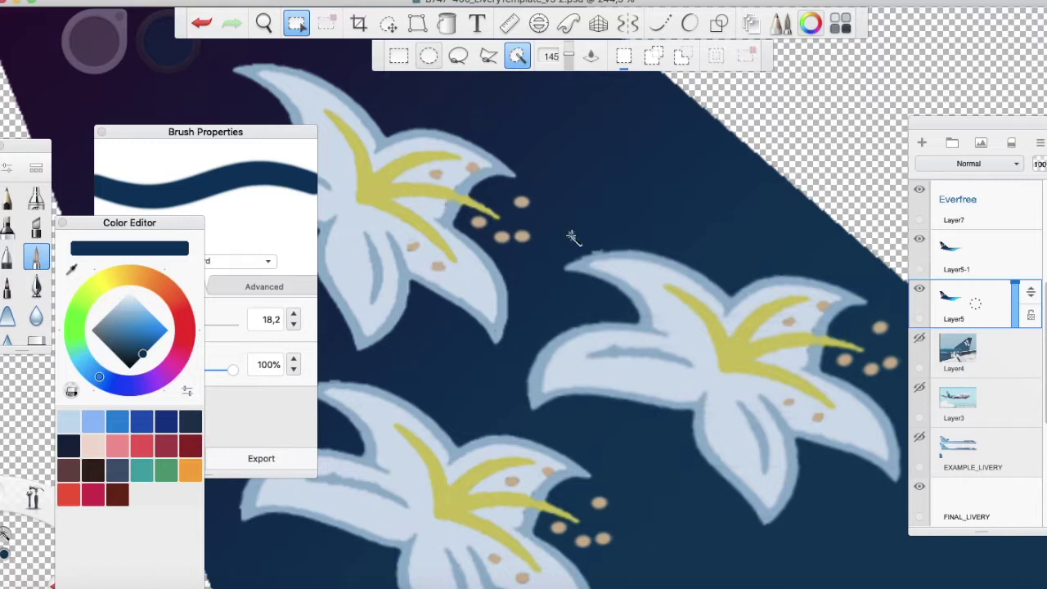
# Step: Select the lily's petals on Layer5-1 with the Magic Wand at tolerance 44 and sample the blue outline colour
pyautogui.scroll(-3, 403, 88)
pyautogui.scroll(5, 636, 112)
pyautogui.click(636, 113)
pyautogui.press('super+d')
pyautogui.scroll(-3, 755, 433)
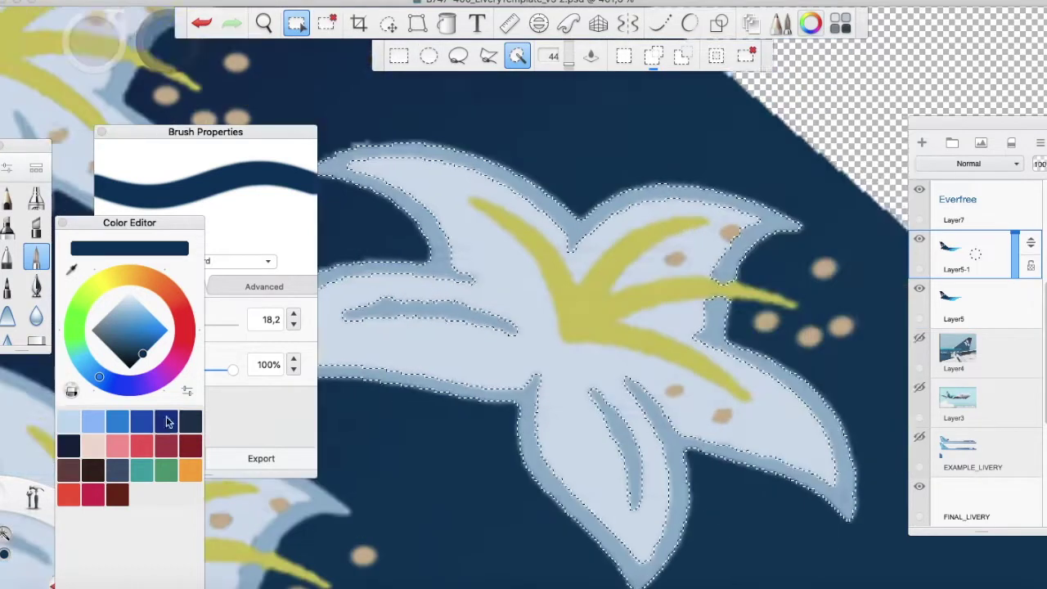
pyautogui.keyDown('alt'); pyautogui.click(755, 433); pyautogui.keyUp('alt')
# Step: Fill the lily's blue outline and yellow stamens on Layer9 above the winglet layer, using colours sampled from the tail lily
pyautogui.scroll(-5, 980, 460)
pyautogui.scroll(-2, 980, 460)
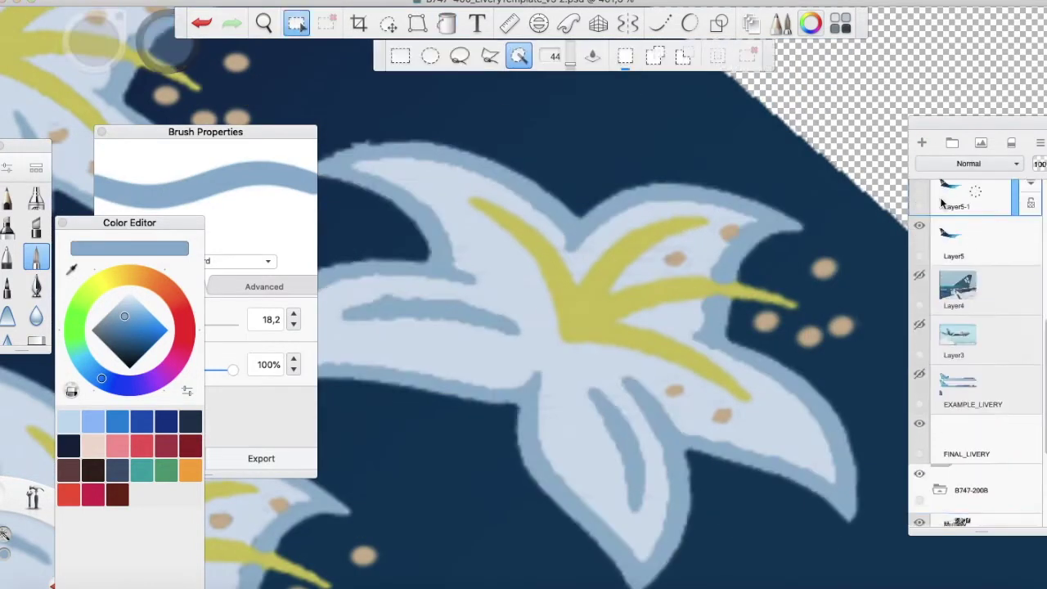
pyautogui.keyDown('super'); pyautogui.click(980, 246); pyautogui.keyUp('super')
pyautogui.scroll(5, 978, 266)
pyautogui.scroll(-3, 911, 333)
pyautogui.press('m')
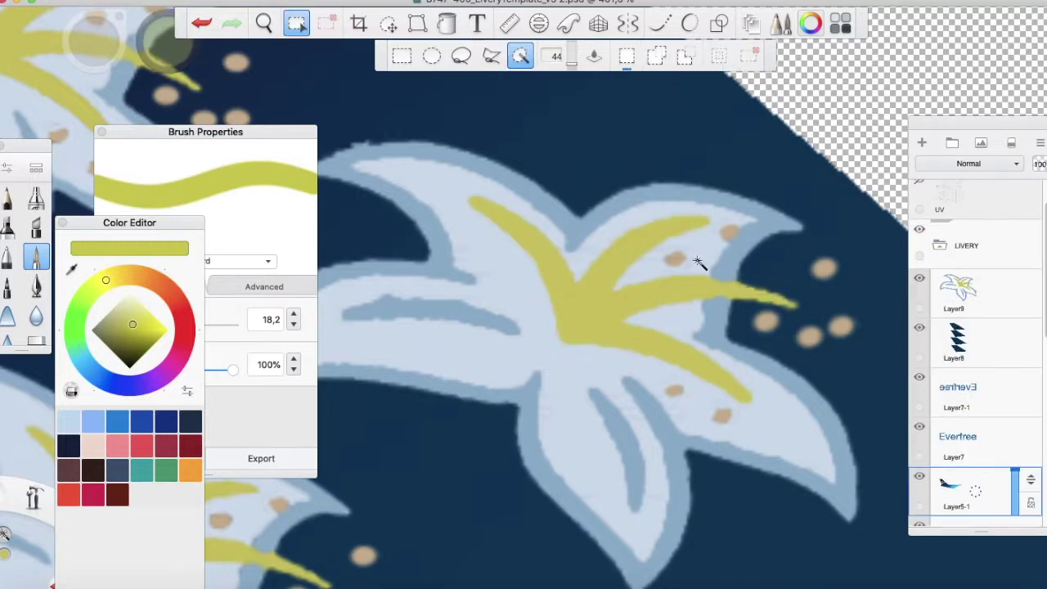
# Step: Select all the lily's dots with the Magic Wand and fill them with the sampled tan on Layer9
pyautogui.keyDown('shift'); pyautogui.click(808, 335); pyautogui.keyUp('shift')
pyautogui.keyDown('alt'); pyautogui.click(666, 253); pyautogui.keyUp('alt')
pyautogui.press('g')
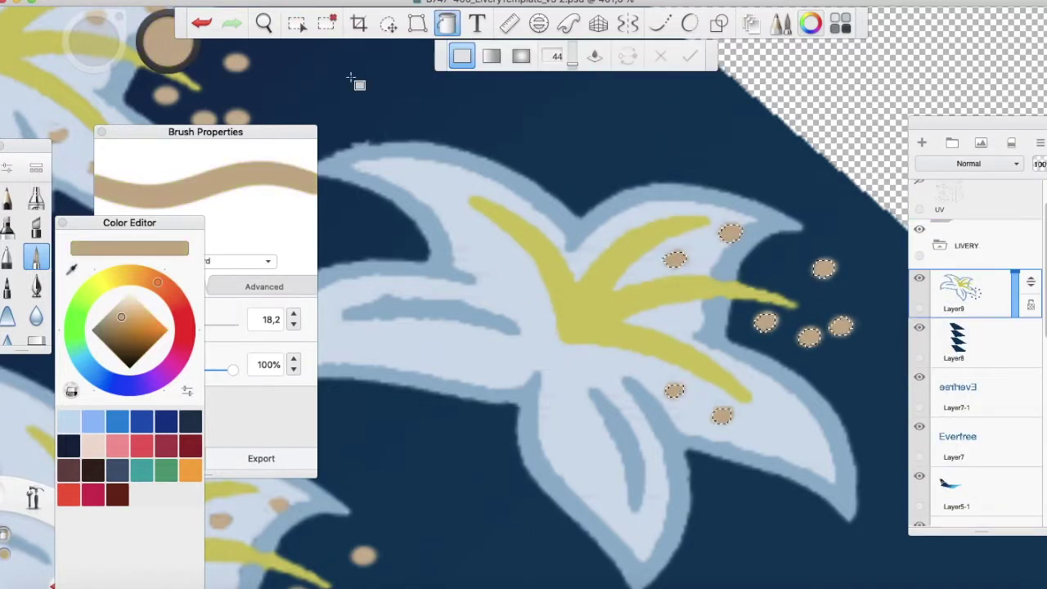
# Step: Scale the Layer9 lily down onto the first winglet and place a duplicate of it on the second winglet
pyautogui.scroll(-5, 443, 213)
pyautogui.press('v')
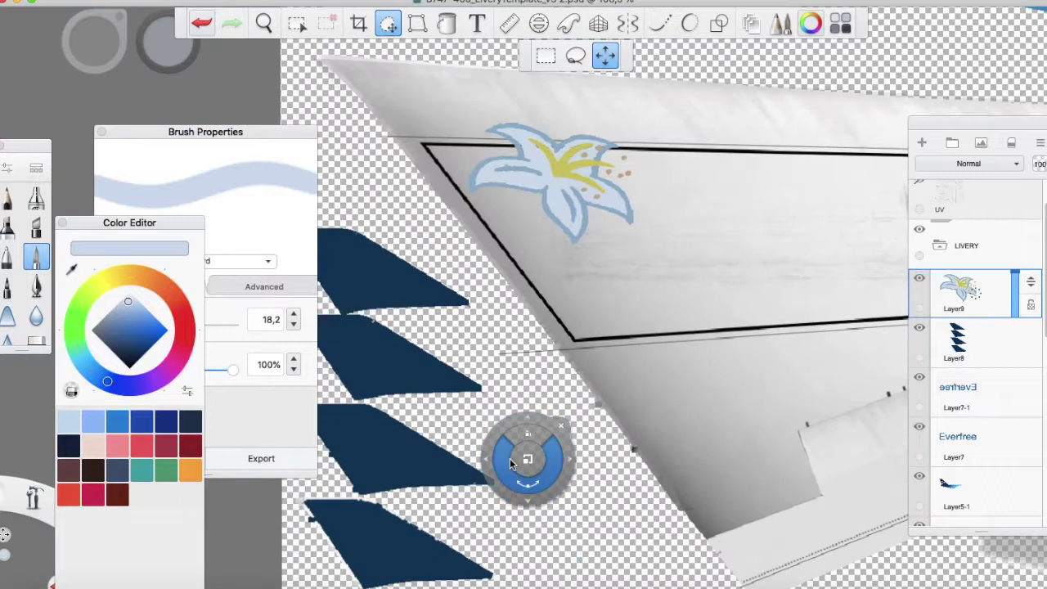
pyautogui.scroll(2, 366, 405)
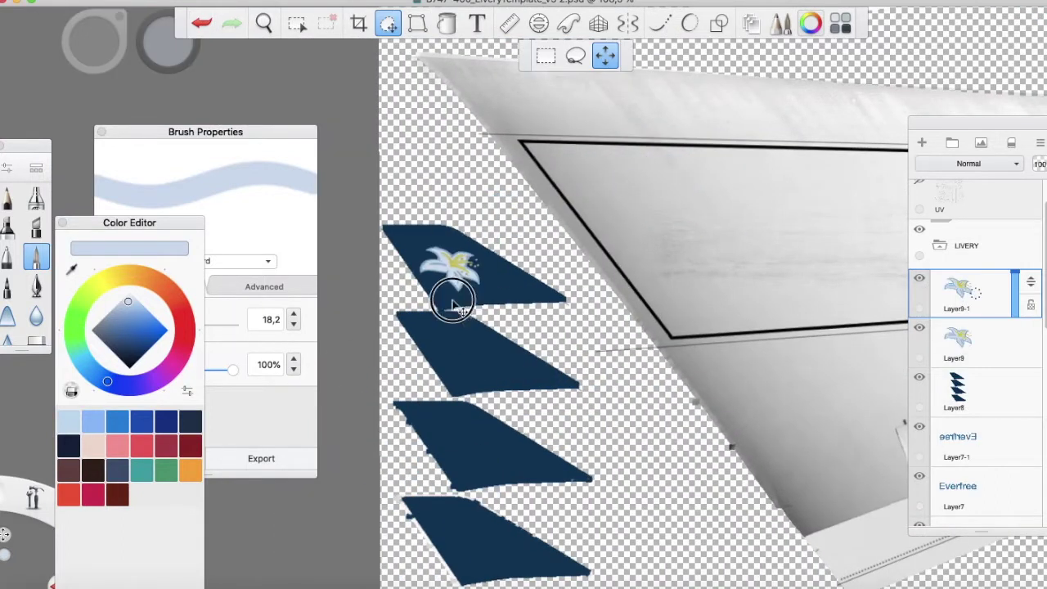
pyautogui.moveTo(447, 234); pyautogui.dragTo(467, 324)
# Step: Duplicate the small lily for the third and fourth winglets and move the copies into place
pyautogui.click(489, 190)
pyautogui.click(958, 292)
pyautogui.press('super+d')
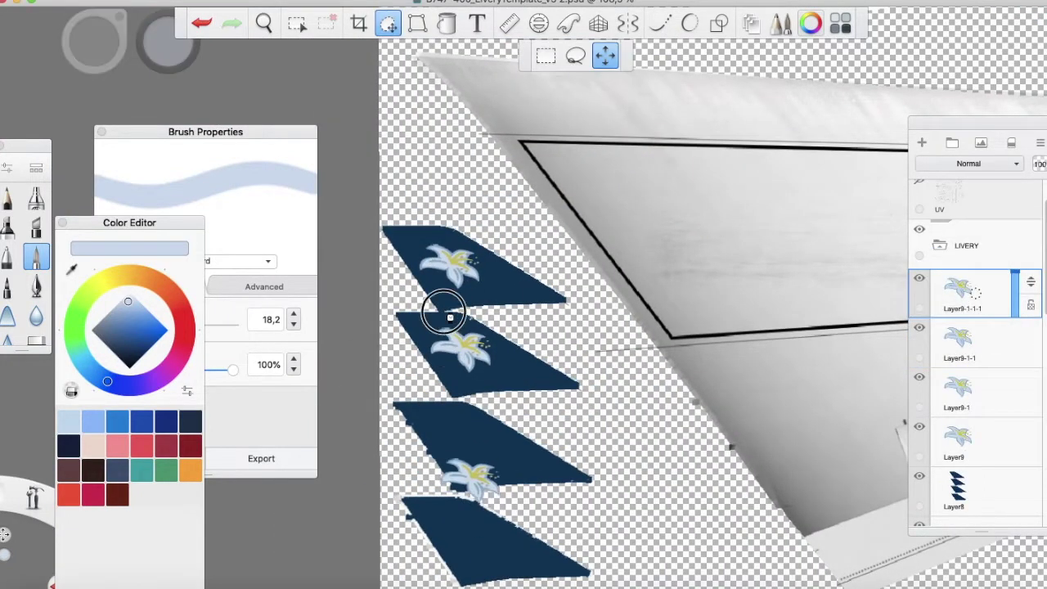
pyautogui.moveTo(422, 357); pyautogui.dragTo(427, 448)
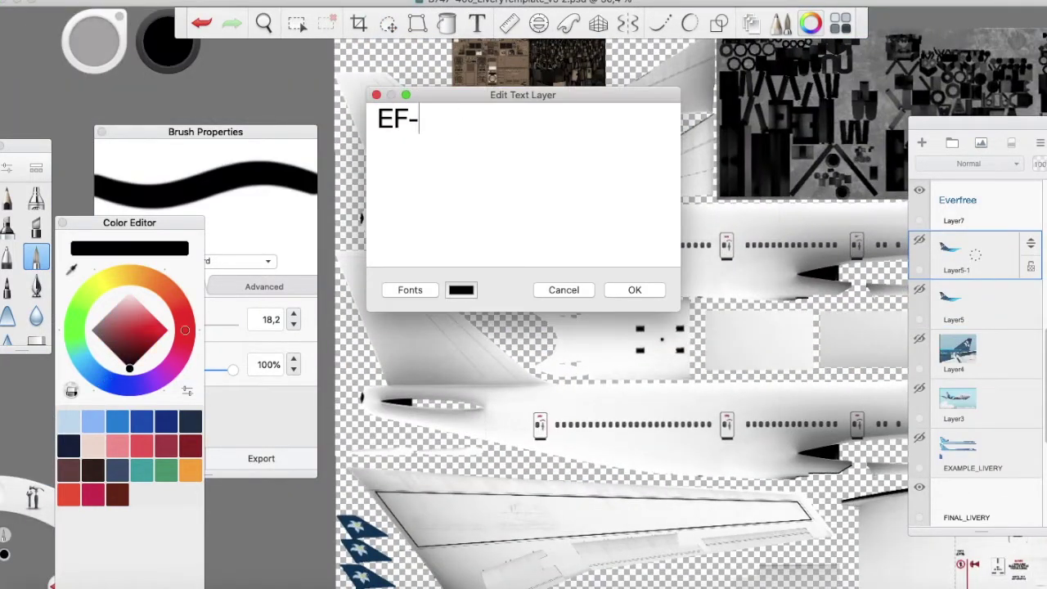
# Step: Add the registration EF-EV3 as a black text layer, duplicate it and position it on the aircraft
pyautogui.write('3')
pyautogui.click(635, 289)
pyautogui.scroll(5, 515, 273)
pyautogui.press('super+d')
pyautogui.moveTo(573, 262); pyautogui.dragTo(741, 180)
pyautogui.scroll(-3, 741, 180)
# Step: Place the light blue star flag on the upper fuselage, just ahead of the upper-deck windows above the door
pyautogui.moveTo(129, 222); pyautogui.dragTo(278, 222)
pyautogui.moveTo(631, 153); pyautogui.dragTo(572, 153)
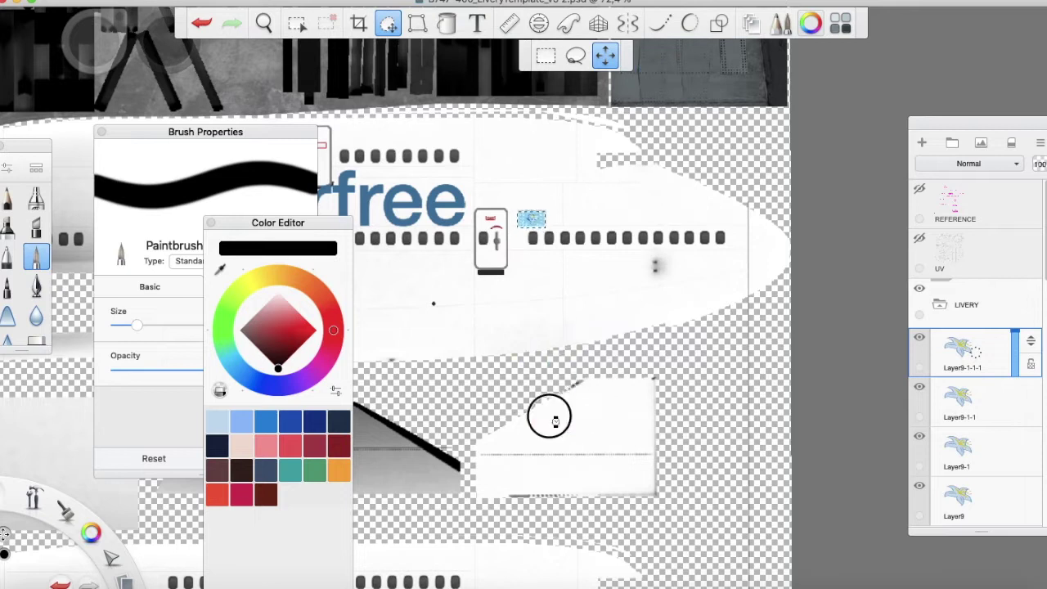
pyautogui.moveTo(670, 374); pyautogui.dragTo(636, 422)
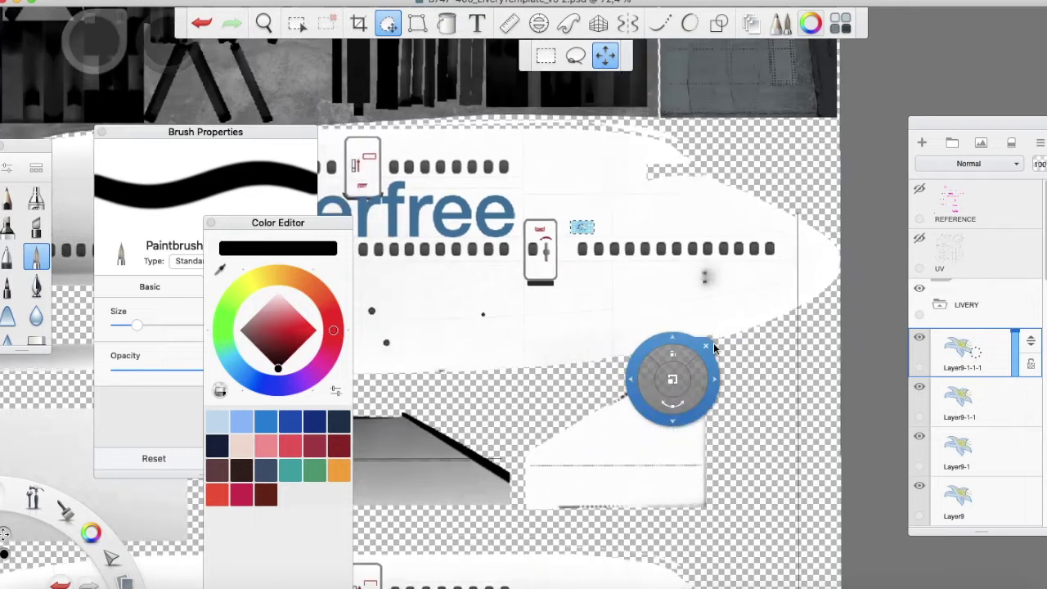
pyautogui.moveTo(689, 318); pyautogui.dragTo(674, 362)
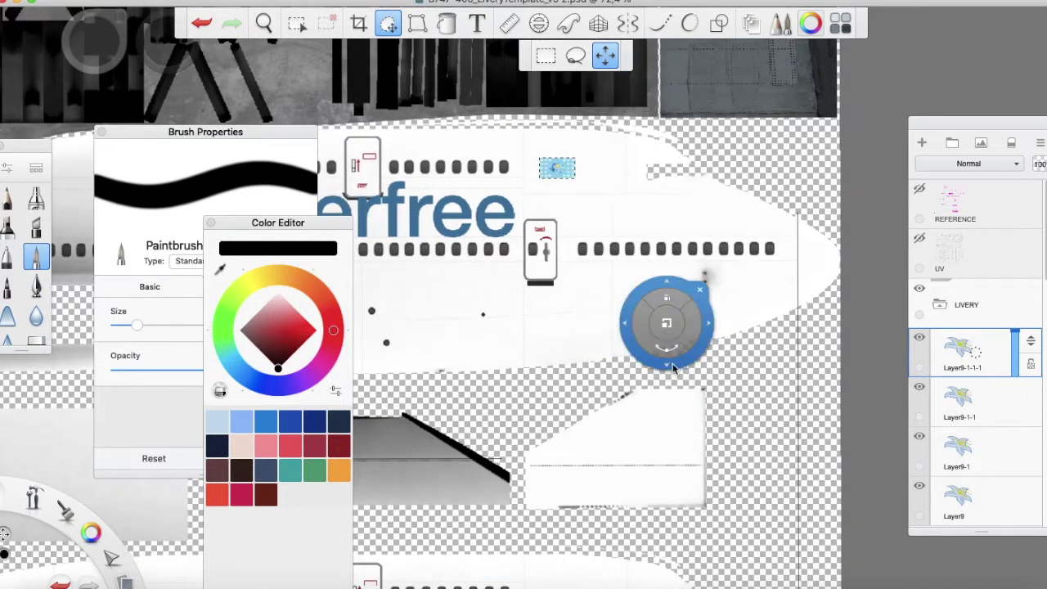
# Step: Duplicate the flag onto the lower fuselage and fine-tune the original's position in line with the upper-deck windows
pyautogui.click(958, 350)
pyautogui.moveTo(479, 393); pyautogui.dragTo(382, 446)
pyautogui.scroll(5, 385, 433)
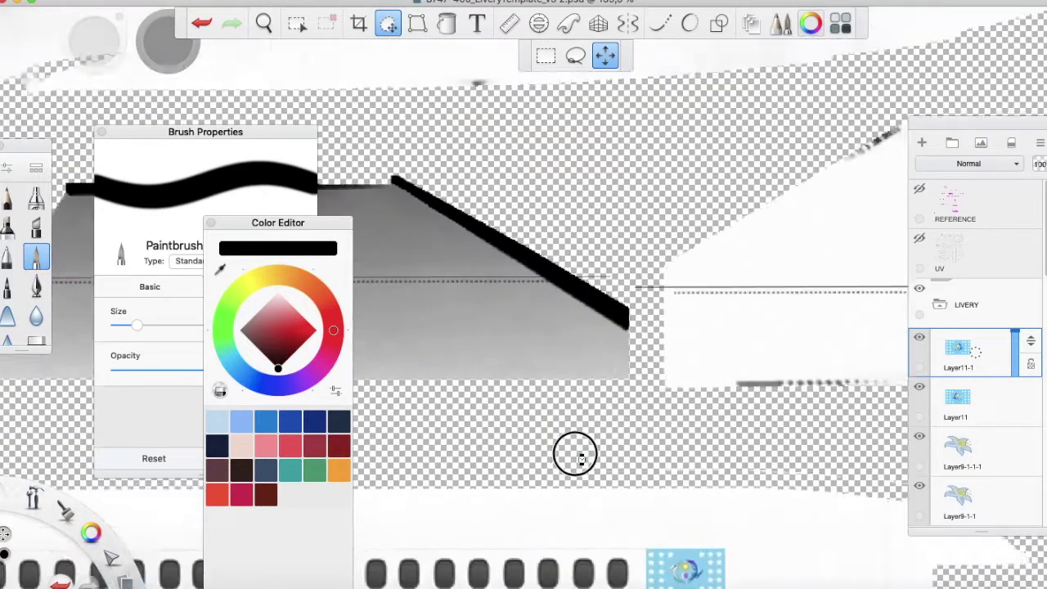
pyautogui.scroll(-5, 703, 289)
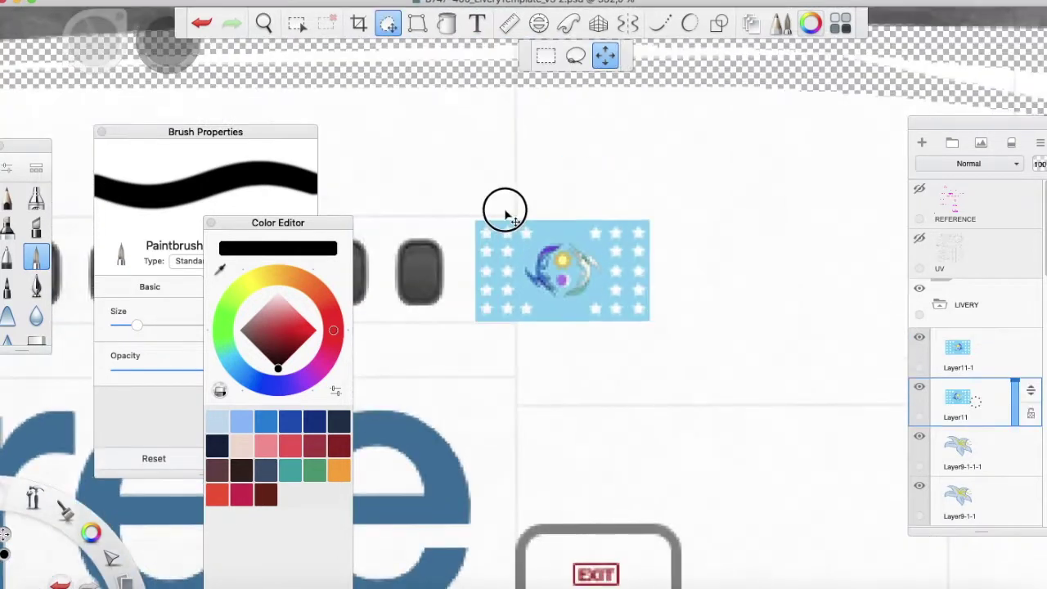
pyautogui.moveTo(495, 152); pyautogui.dragTo(451, 324)
# Step: Place the dark blue swirl emblem near the upper nose's cockpit cutout and move its layer above the flag layers
pyautogui.scroll(-10, 450, 325)
pyautogui.click(420, 205)
pyautogui.click(846, 373)
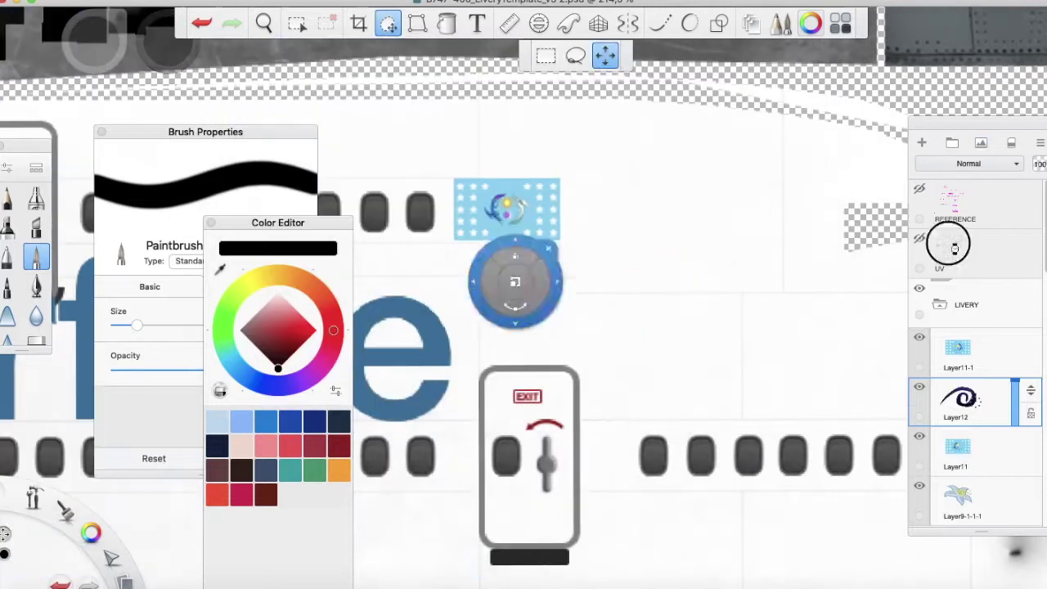
pyautogui.click(671, 355)
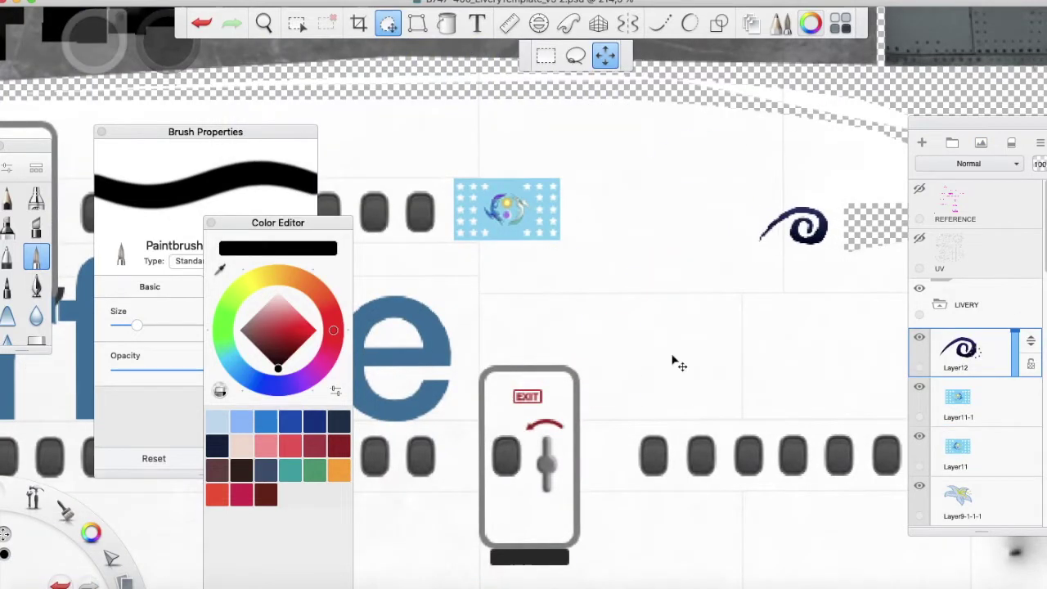
# Step: Duplicate the swirl emblem and position the copy at the matching spot on the lower fuselage
pyautogui.scroll(-5, 670, 355)
pyautogui.moveTo(959, 350); pyautogui.dragTo(946, 327)
pyautogui.scroll(5, 805, 432)
pyautogui.hscroll(3, 805, 432)
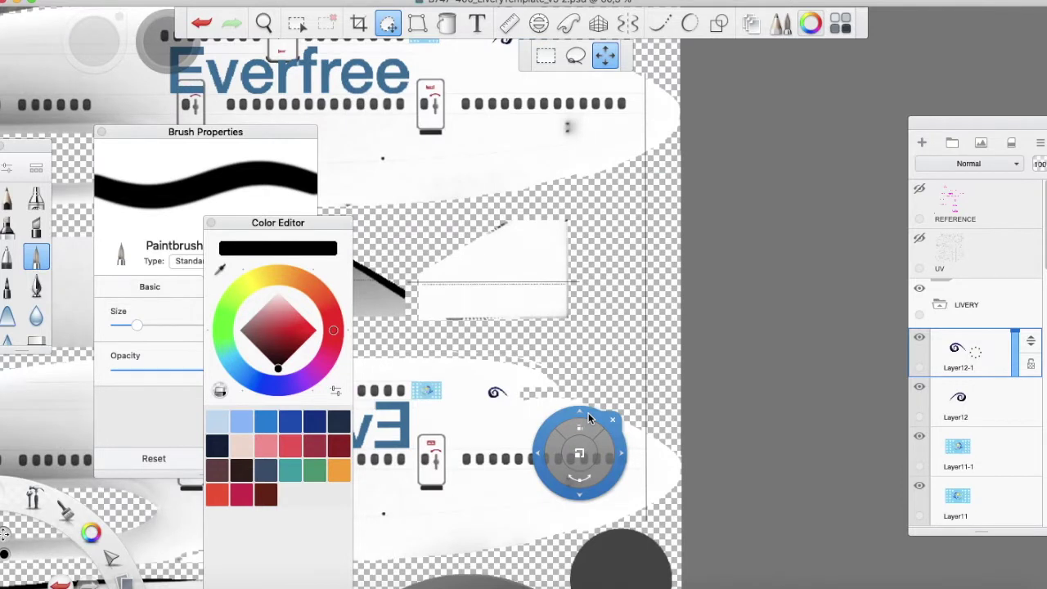
pyautogui.click(589, 418)
pyautogui.scroll(-5, 589, 417)
# Step: Enclose the black dot near the engine parts in a rectangular selection and check it with the B747-200B group hidden and shown
pyautogui.scroll(-5, 916, 428)
pyautogui.scroll(5, 767, 472)
pyautogui.press('m')
pyautogui.scroll(10, 975, 336)
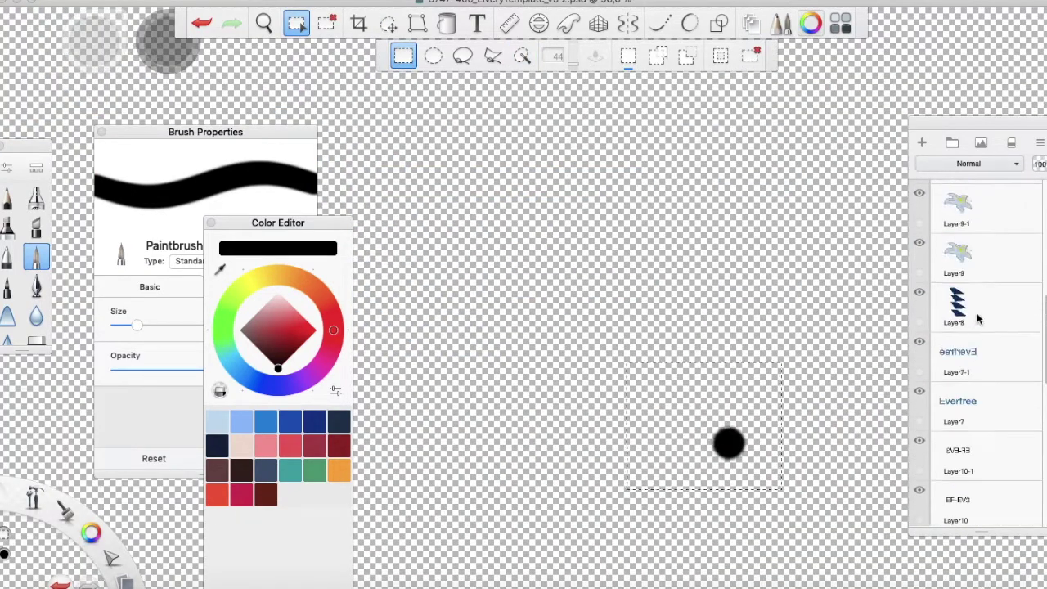
pyautogui.scroll(-5, 975, 336)
pyautogui.scroll(-4, 958, 254)
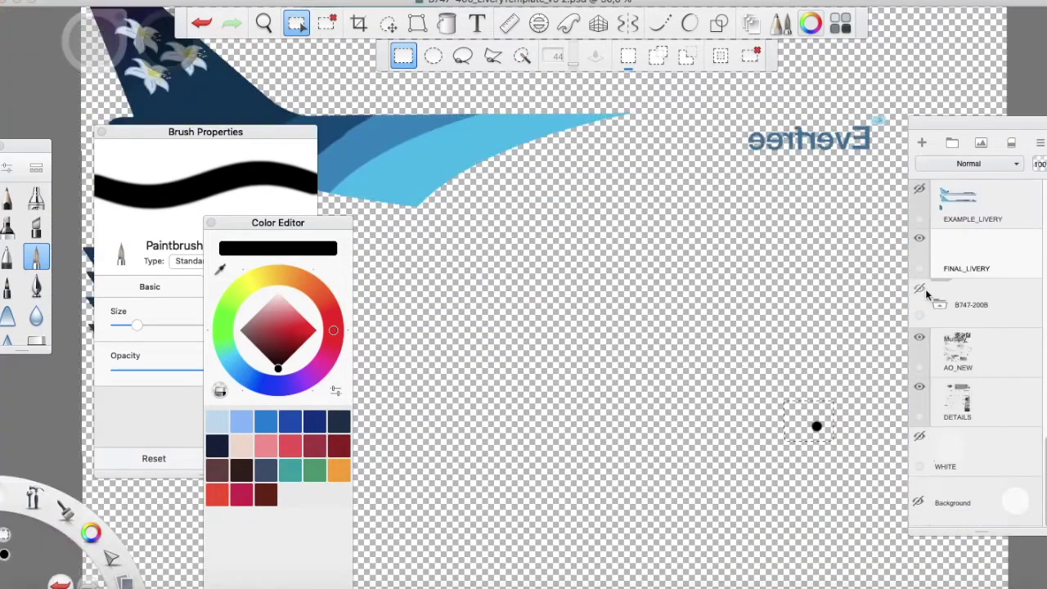
pyautogui.scroll(5, 959, 256)
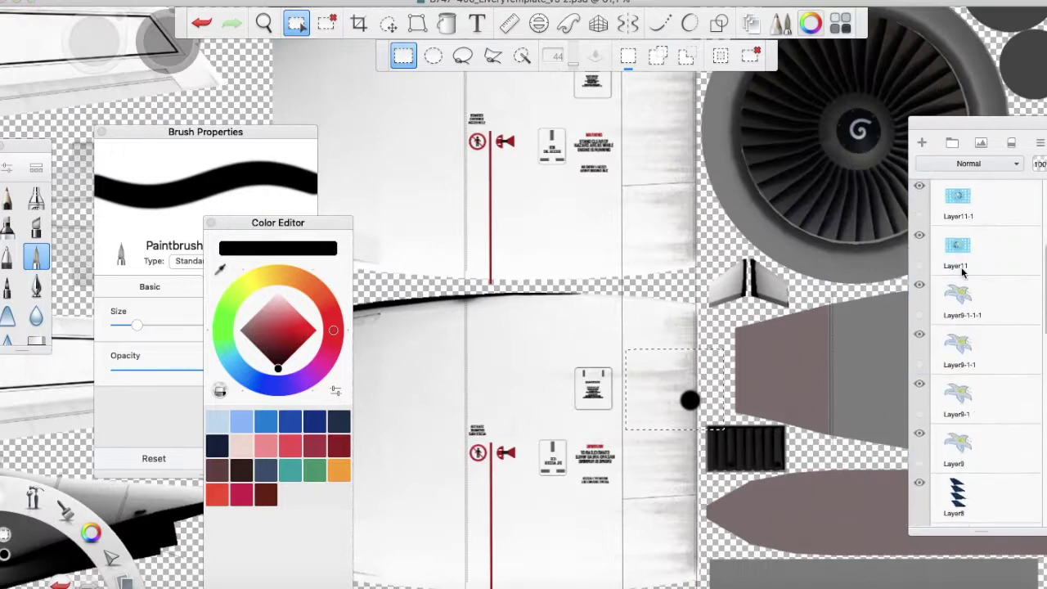
# Step: Hide the B747-200B group and start saving the livery as a TIFF in the Maskapai folder
pyautogui.scroll(-5, 573, 245)
pyautogui.press('super+shift+s')
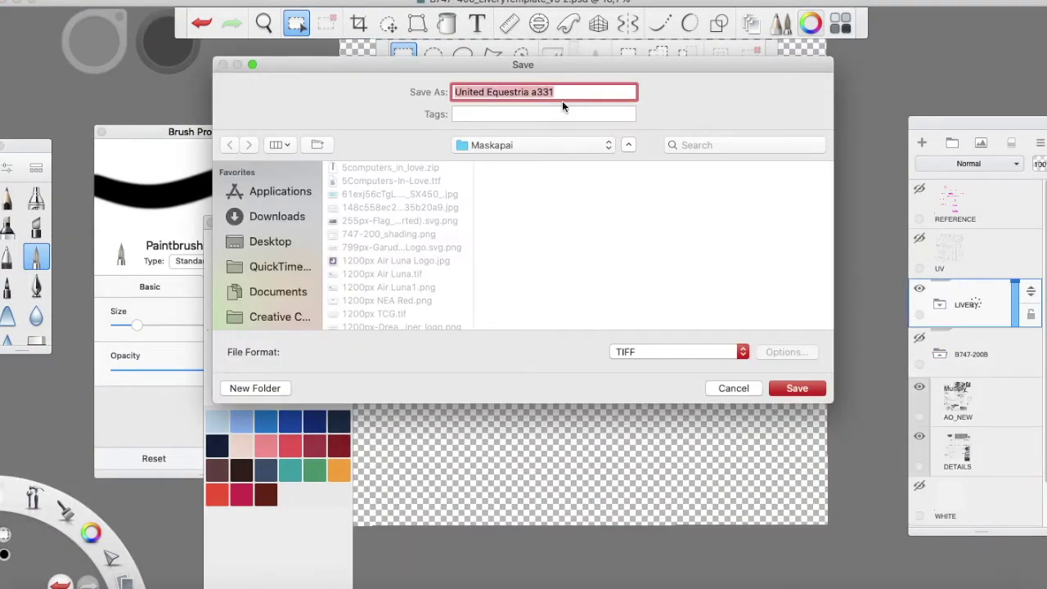